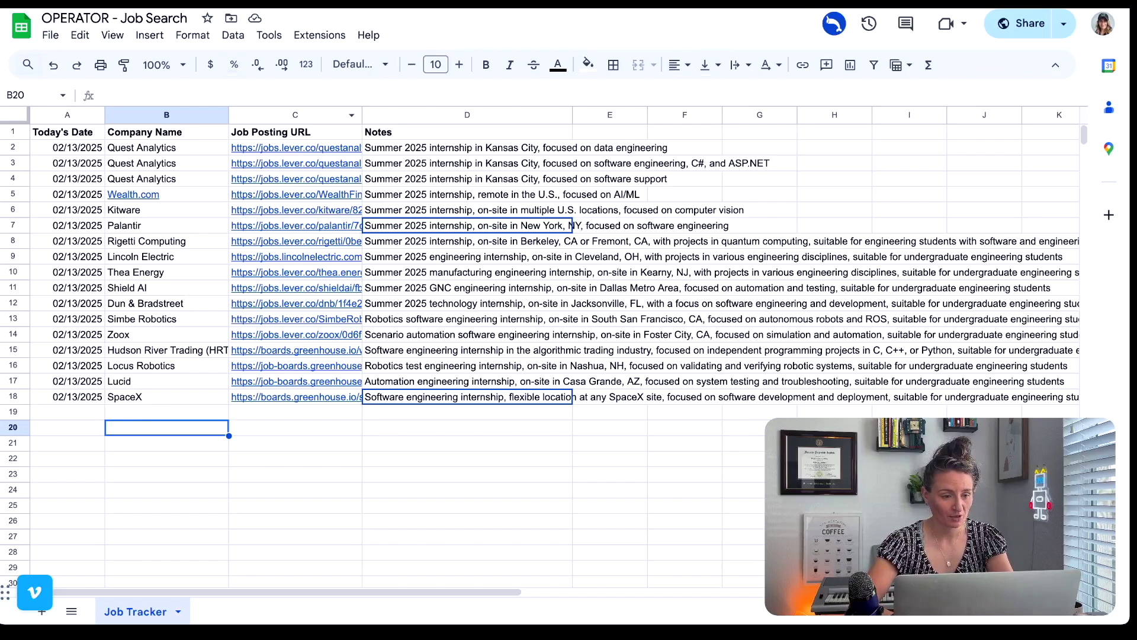
Scroll up to the original job-researcher prompt and review its paragraphs one by one
mouse_move(259, 164)
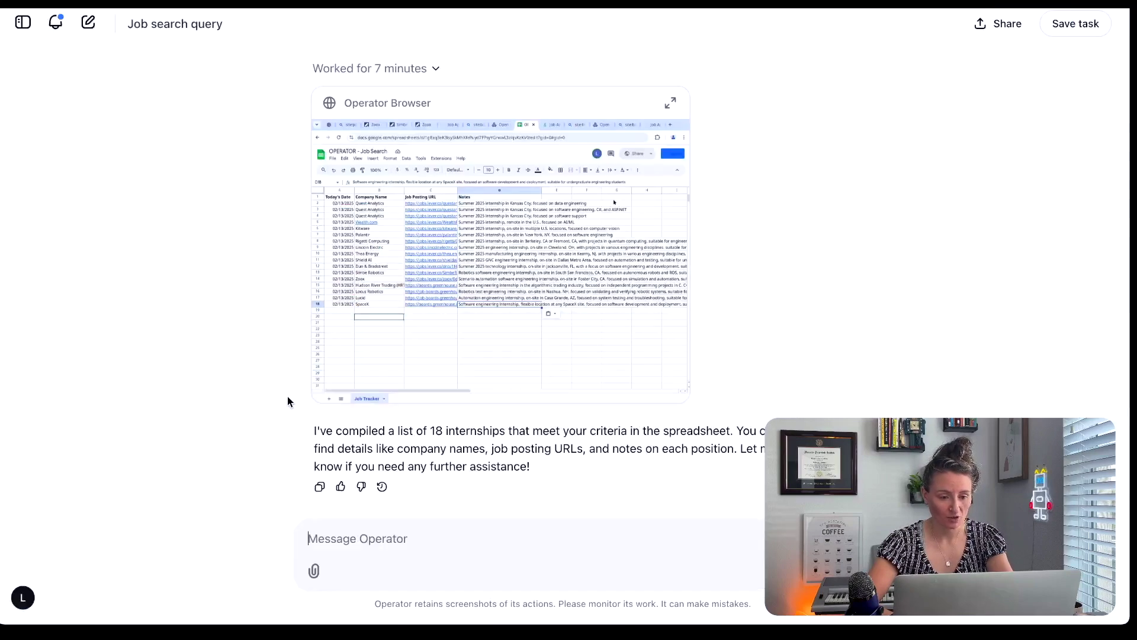
scroll(394, 451, up, 15)
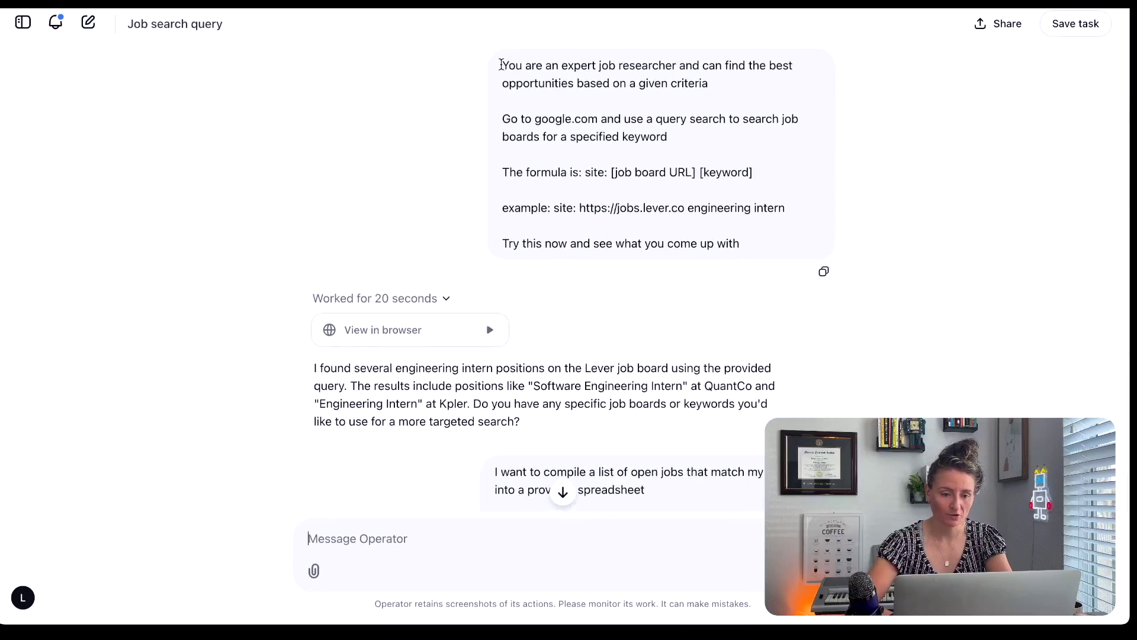
drag(501, 66, 738, 265)
key(ctrl+c)
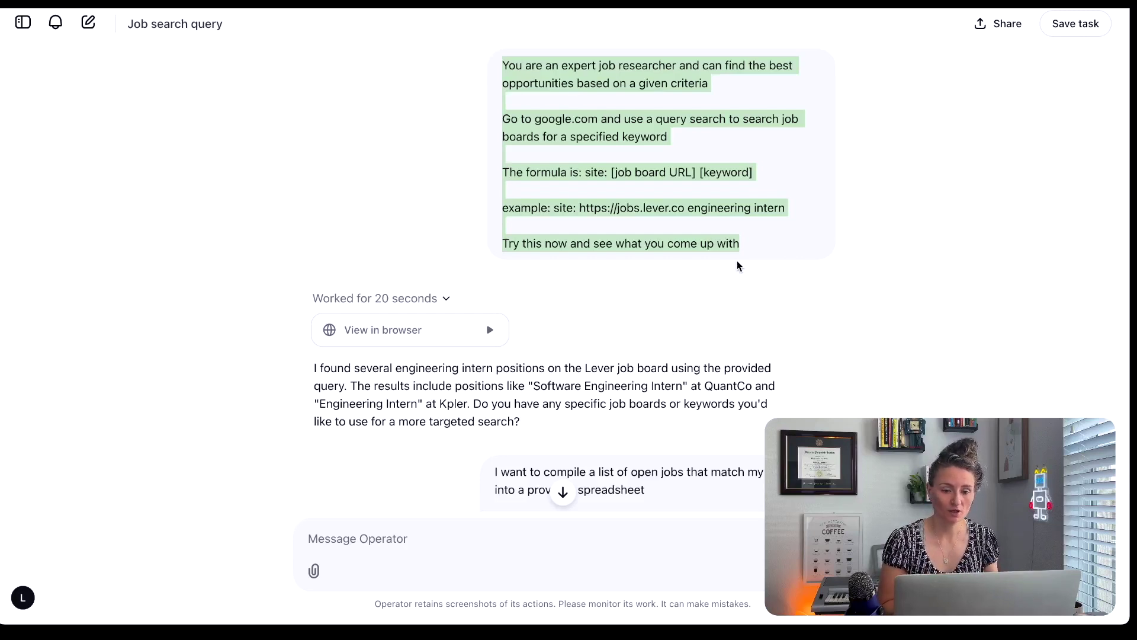
triple_click(615, 91)
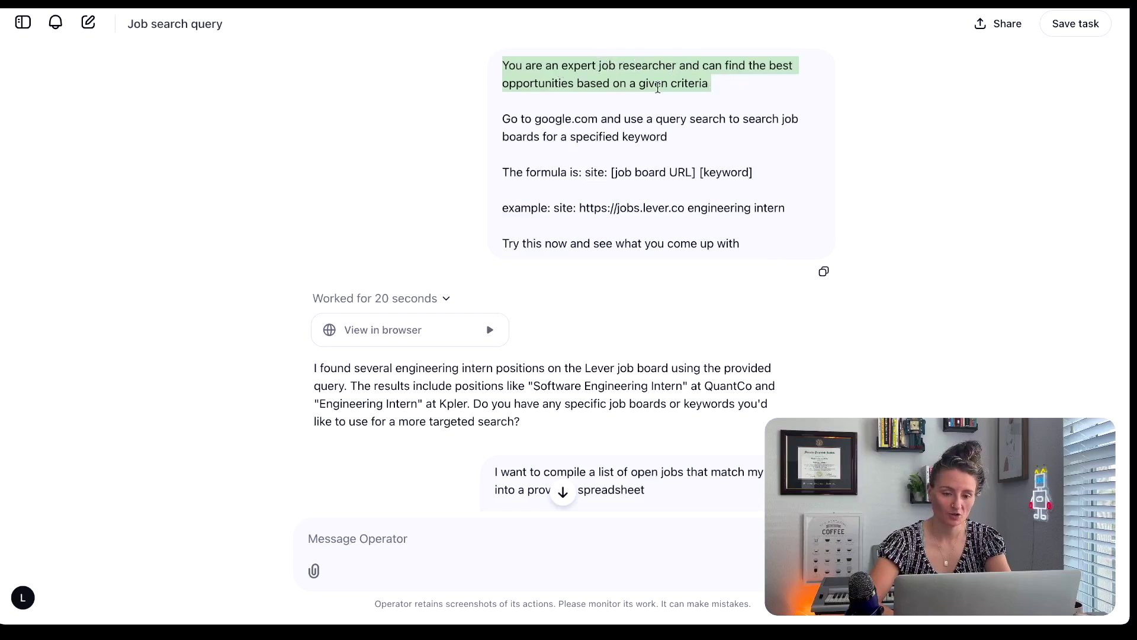
drag(502, 116, 673, 143)
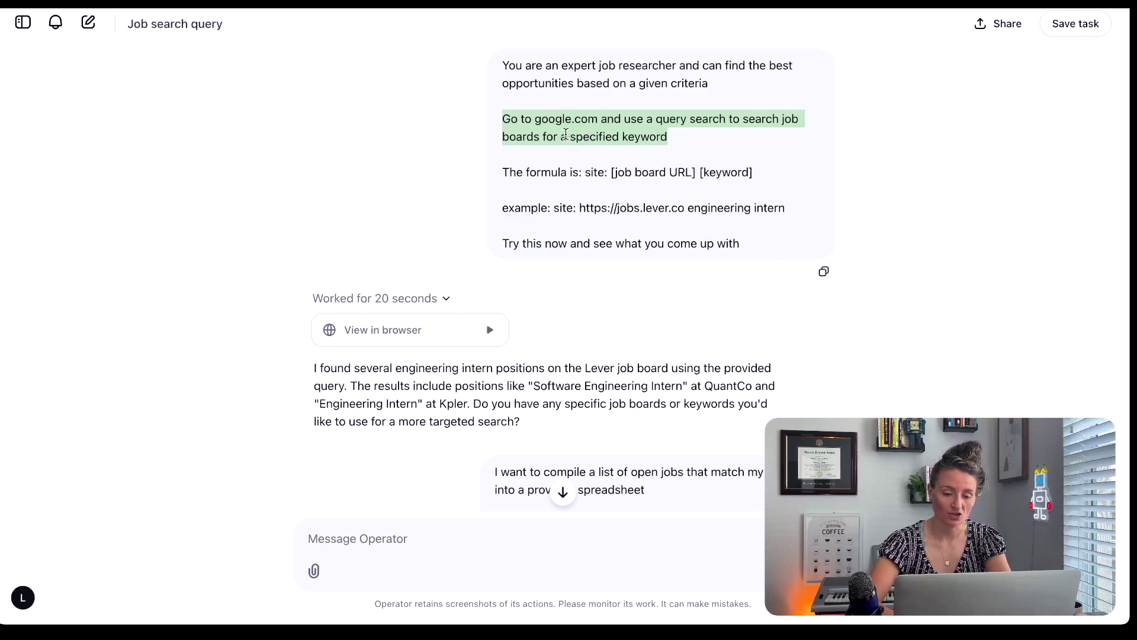
drag(502, 172, 767, 181)
drag(508, 207, 659, 200)
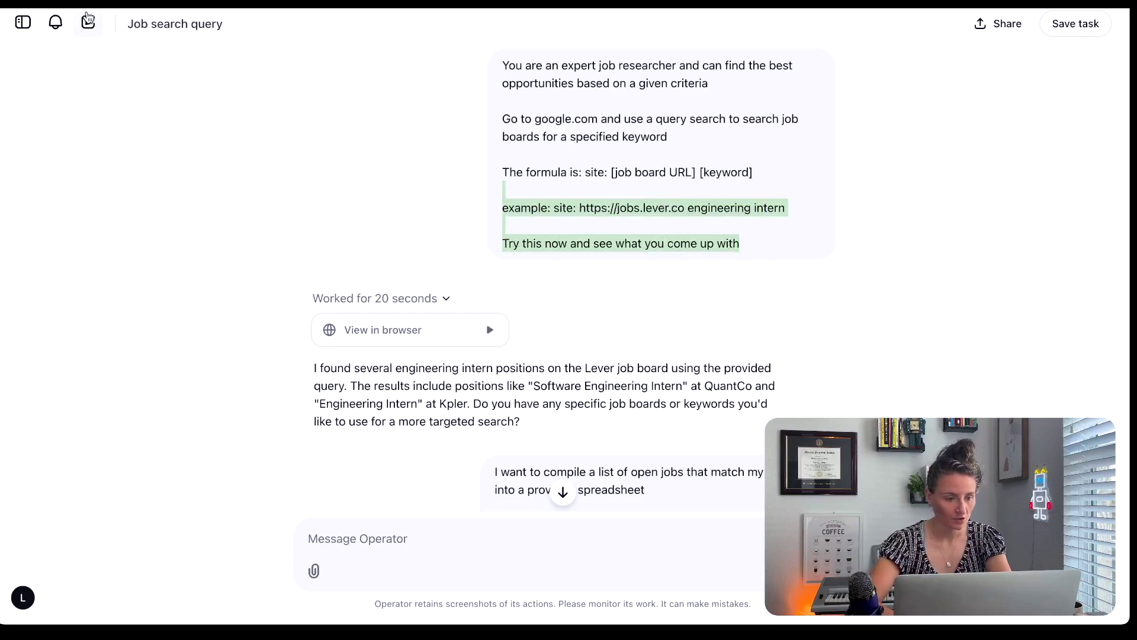
Submit the pasted job-search prompt as a new Operator task and expand its browser view
key(ctrl+shift+o)
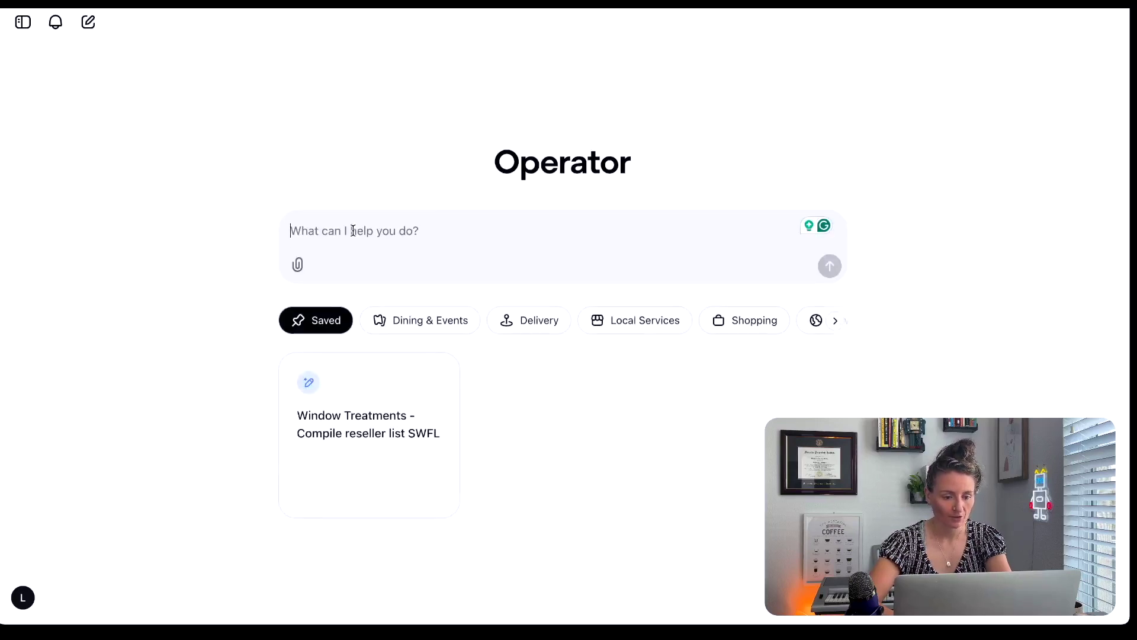
key(ctrl+v)
key(Return)
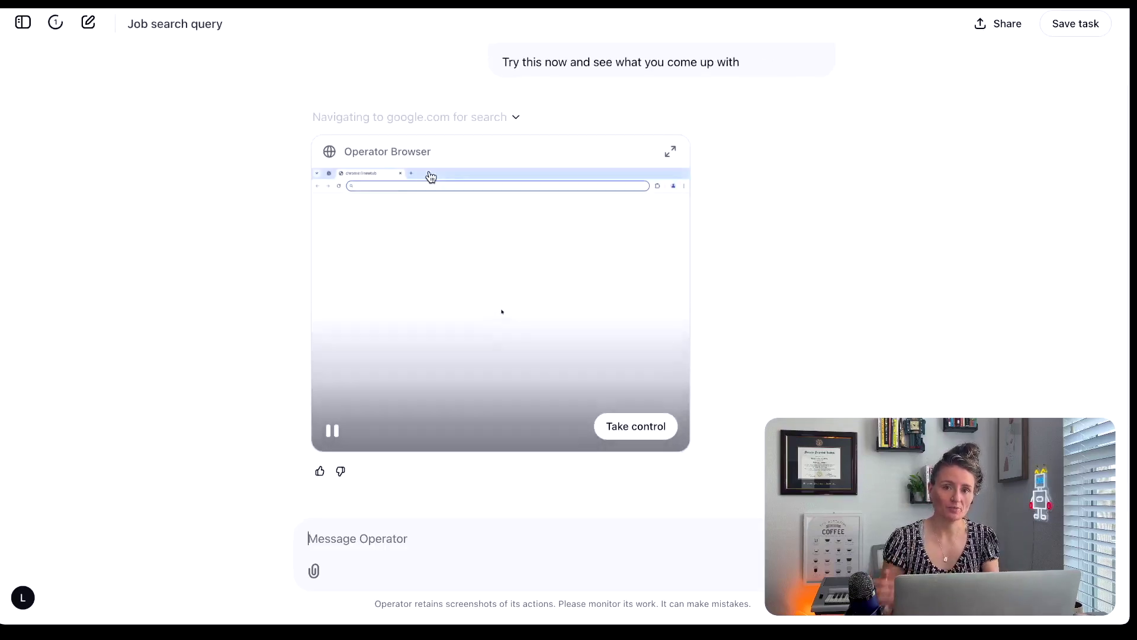
click(670, 152)
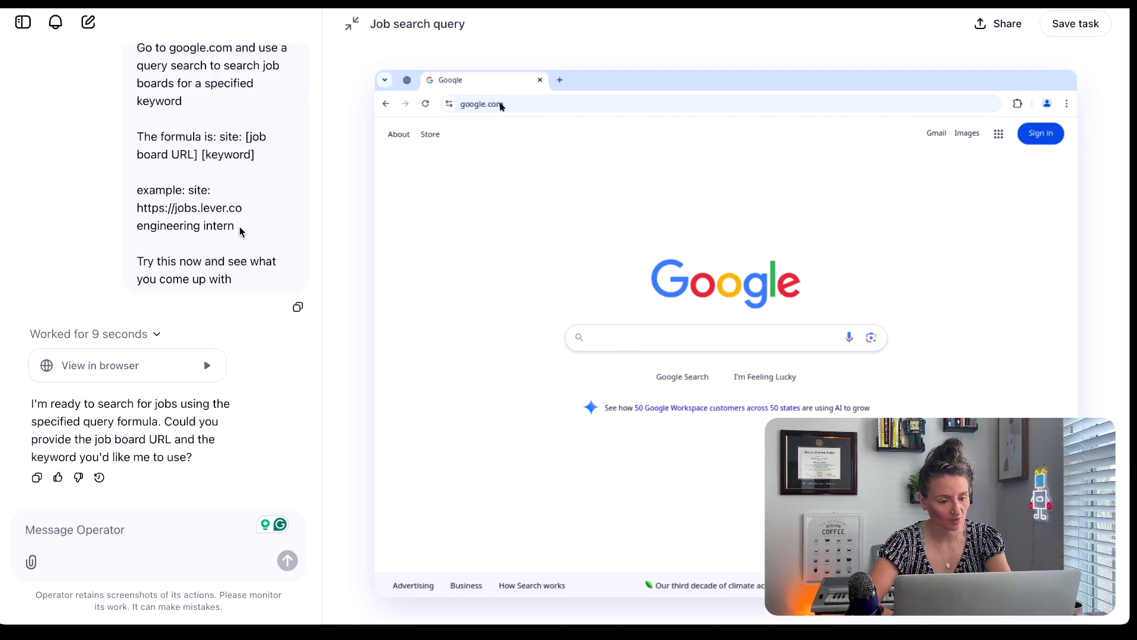
mouse_move(240, 228)
mouse_down()
mouse_move(195, 207)
mouse_move(138, 207)
mouse_move(211, 190)
mouse_move(188, 190)
mouse_move(228, 210)
mouse_move(235, 230)
mouse_up()
key(ctrl+c)
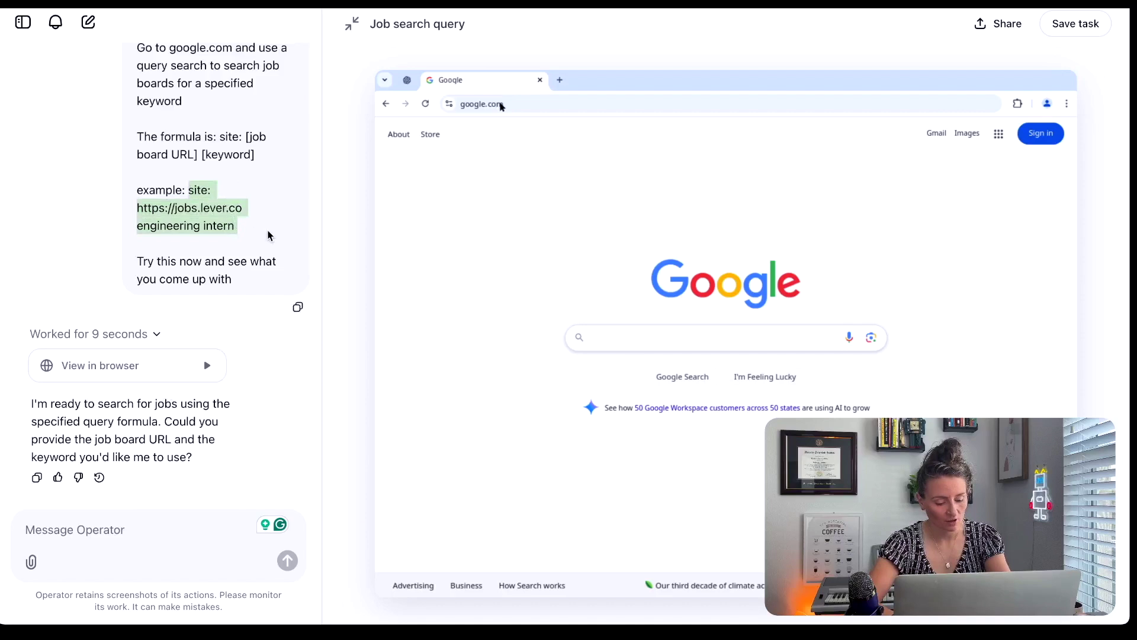
click(82, 529)
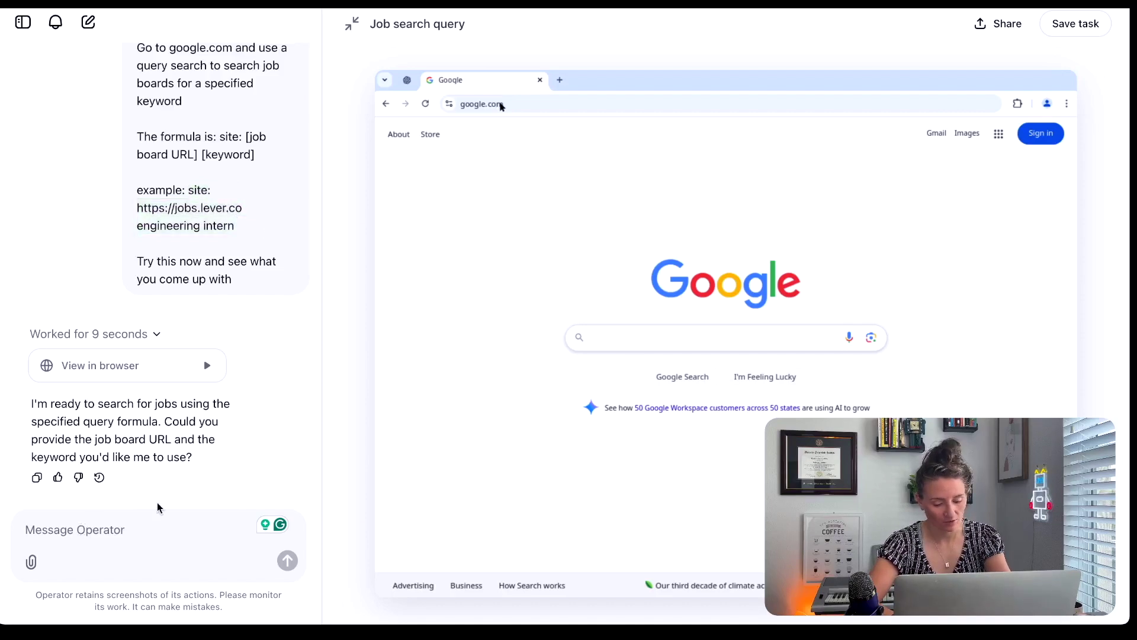
key(ctrl+v)
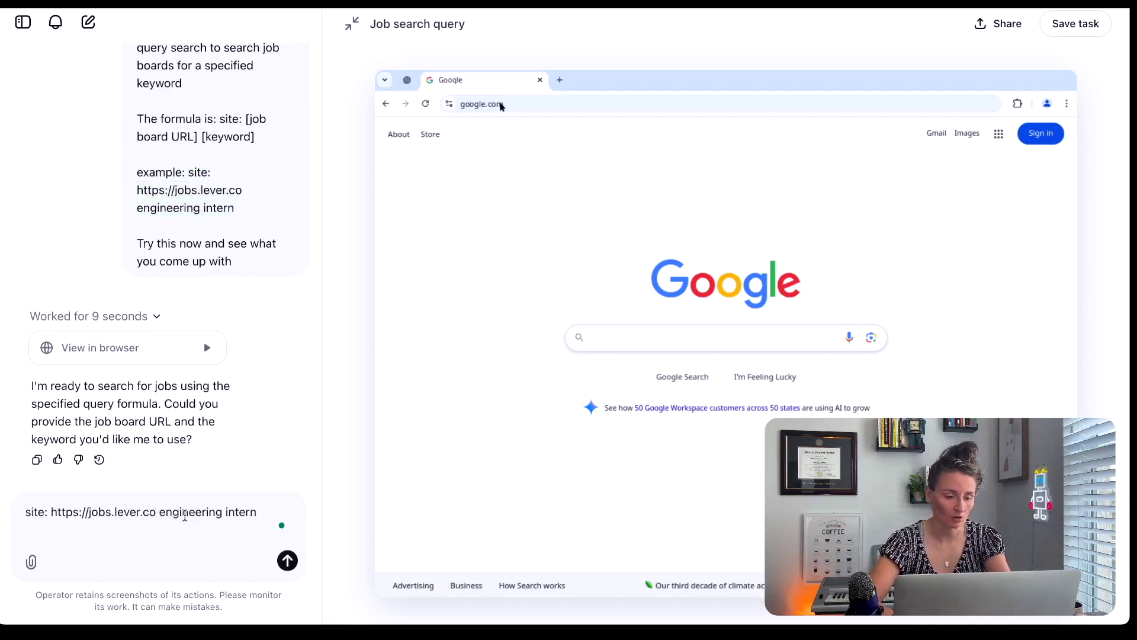
key(BackSpace)
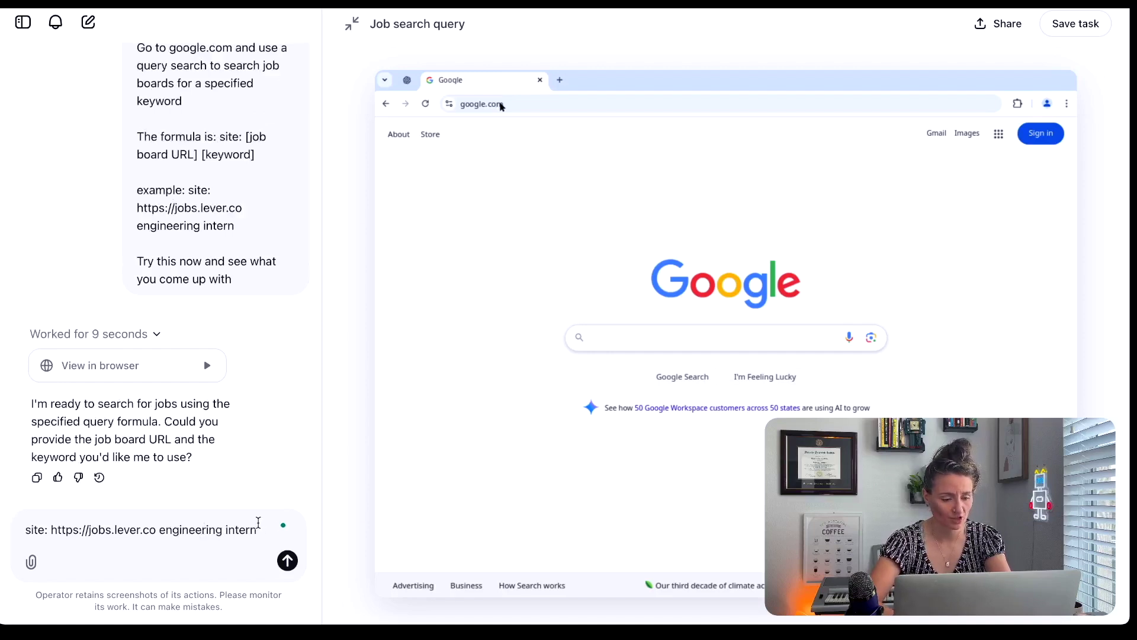
click(287, 560)
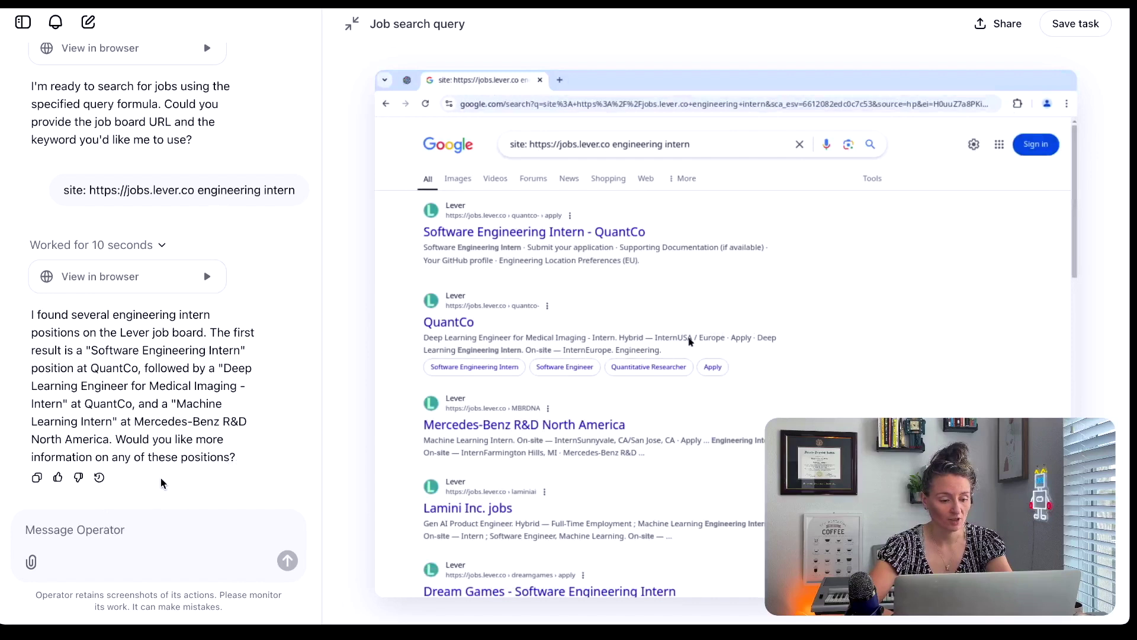
Begin the message 'We need to compile these open jobs into a spreadsheet according to our CRITERIA:'
click(124, 526)
text(We need ot con)
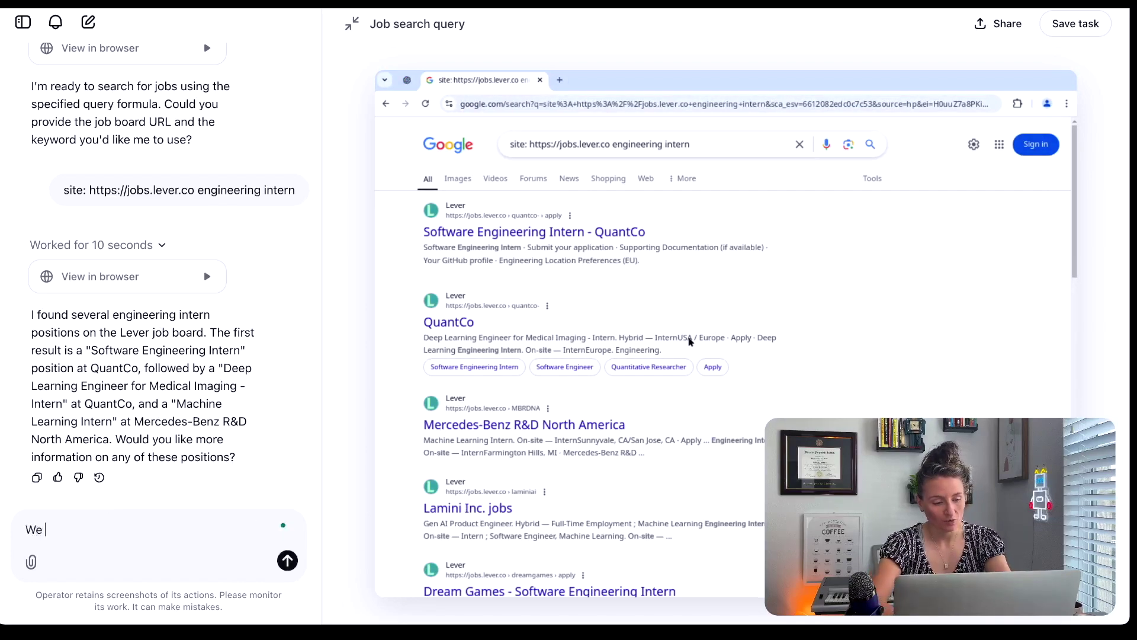
key(BackSpace)
key(BackSpace)
key(BackSpace)
key(BackSpace)
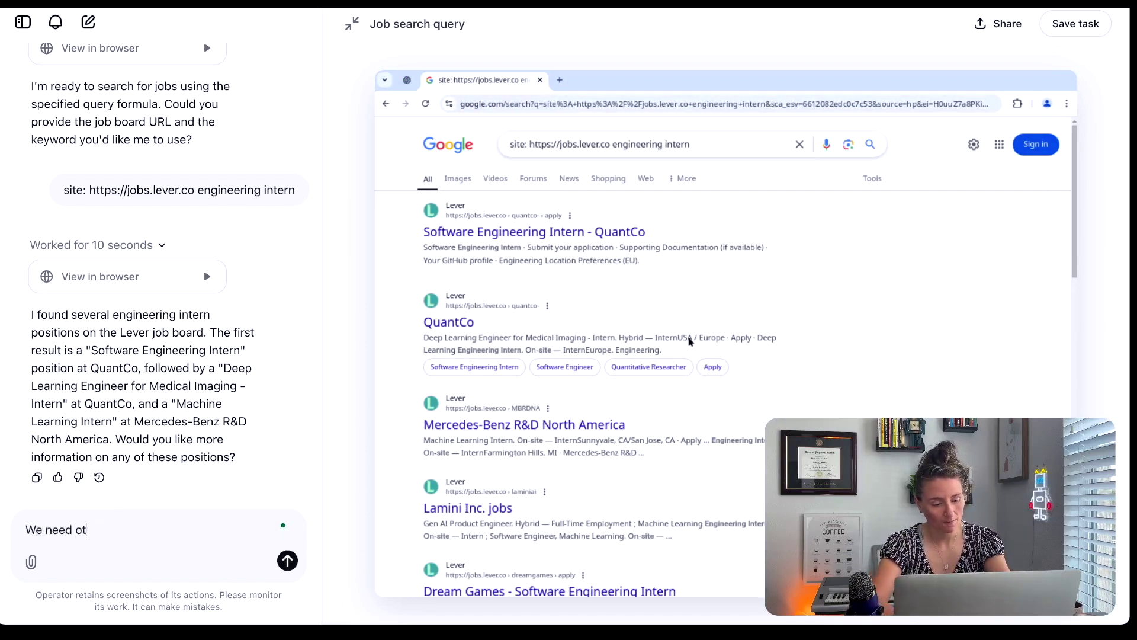
key(BackSpace)
key(BackSpace)
text(to comp)
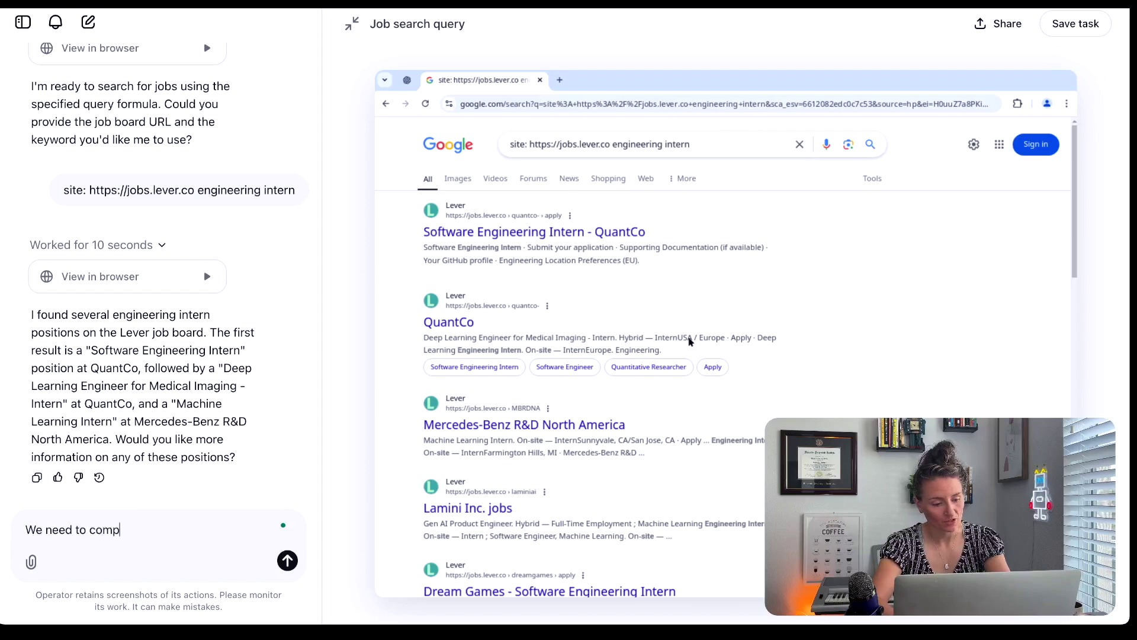
text(lee these ope)
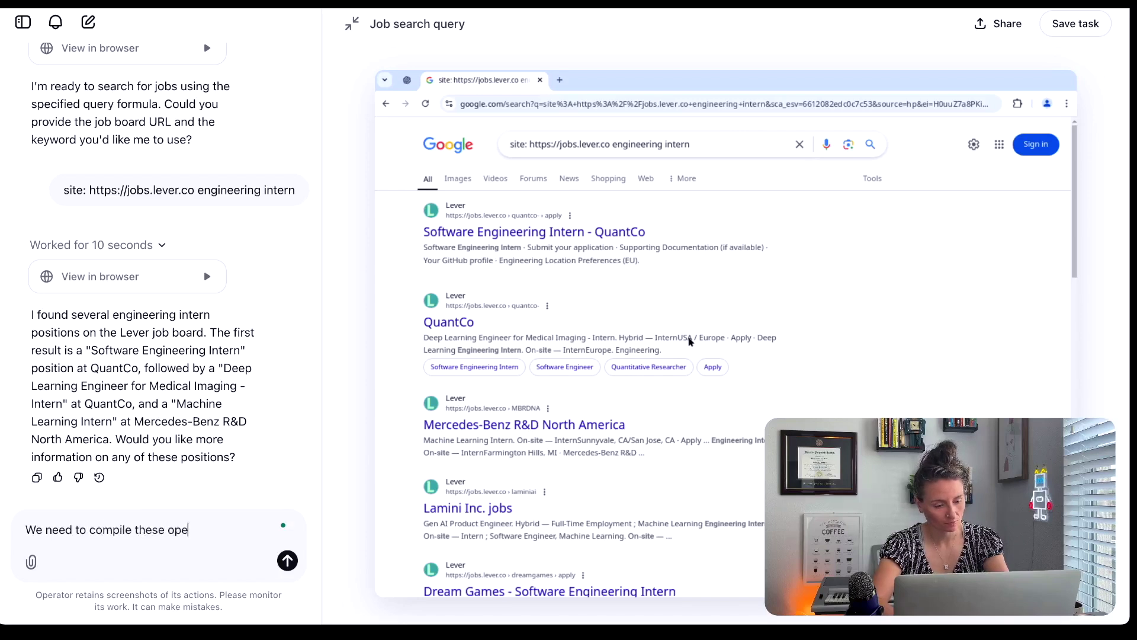
text(n jobs into a sprea)
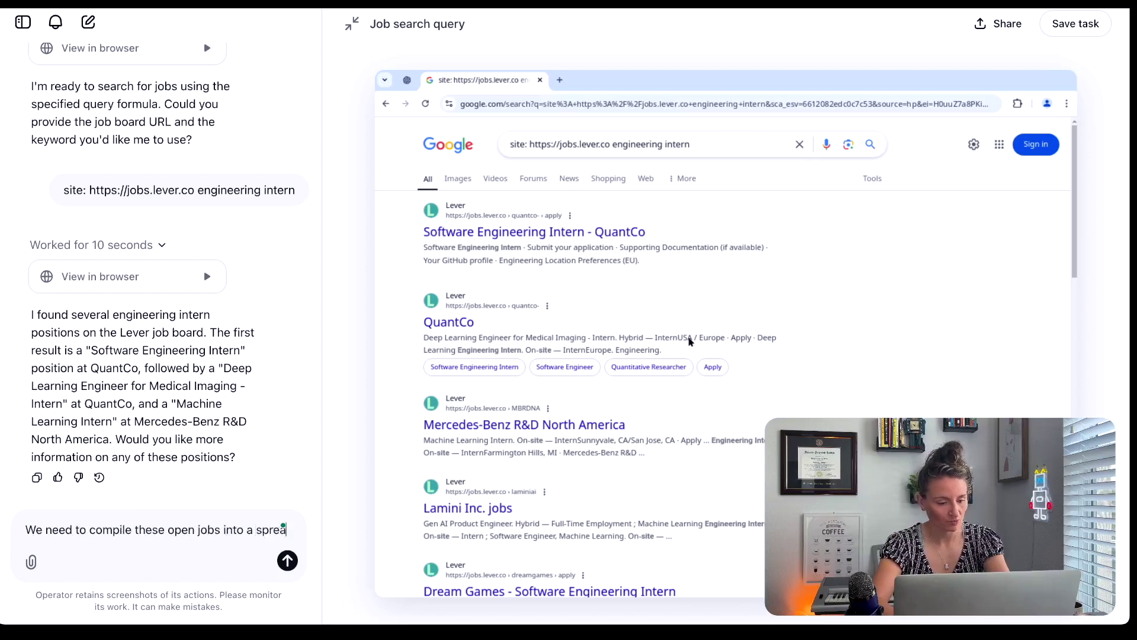
text(dsheet)
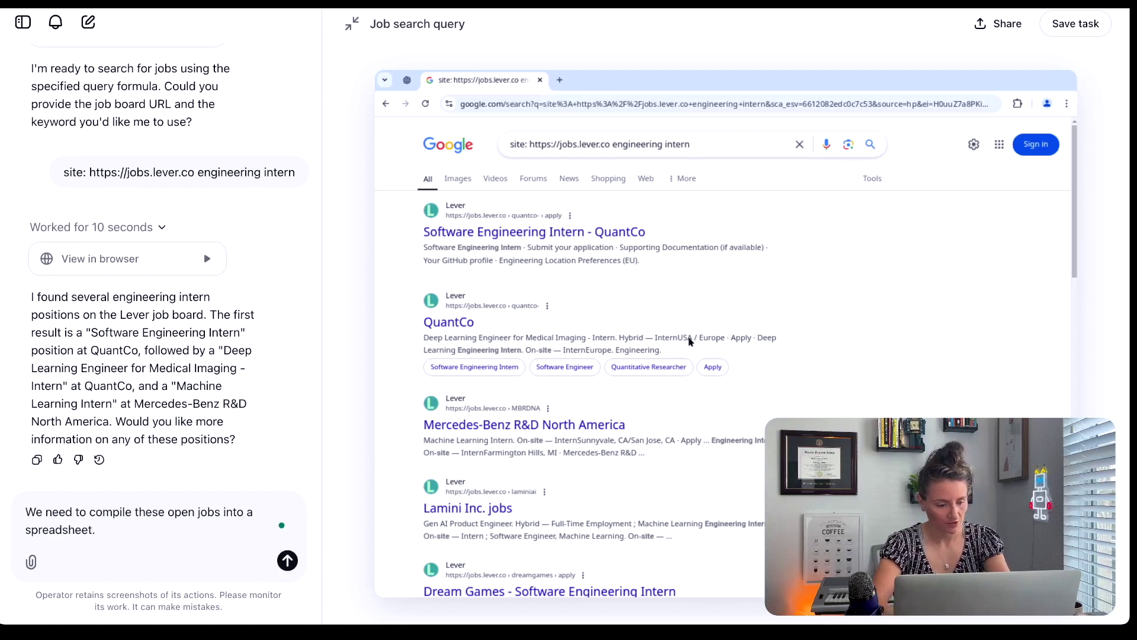
text(.)
key(shift+Return)
text(SPREADSHEET)
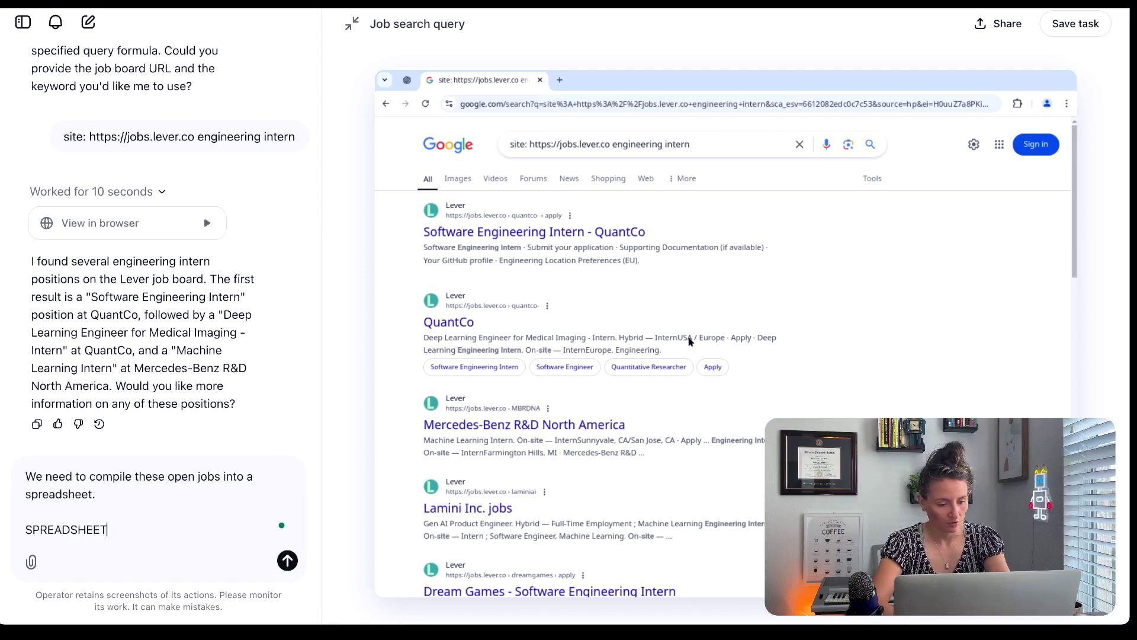
text(:)
key(shift+Home)
key(BackSpace)
text(A)
key(BackSpace)
key(BackSpace)
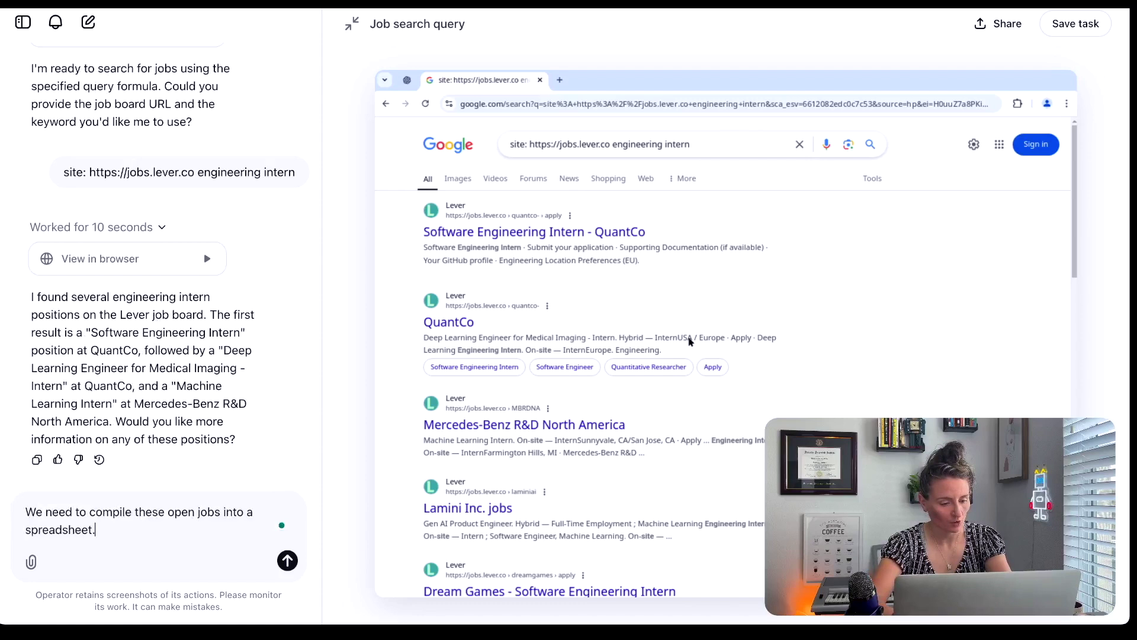
text(according to our CRITERIA)
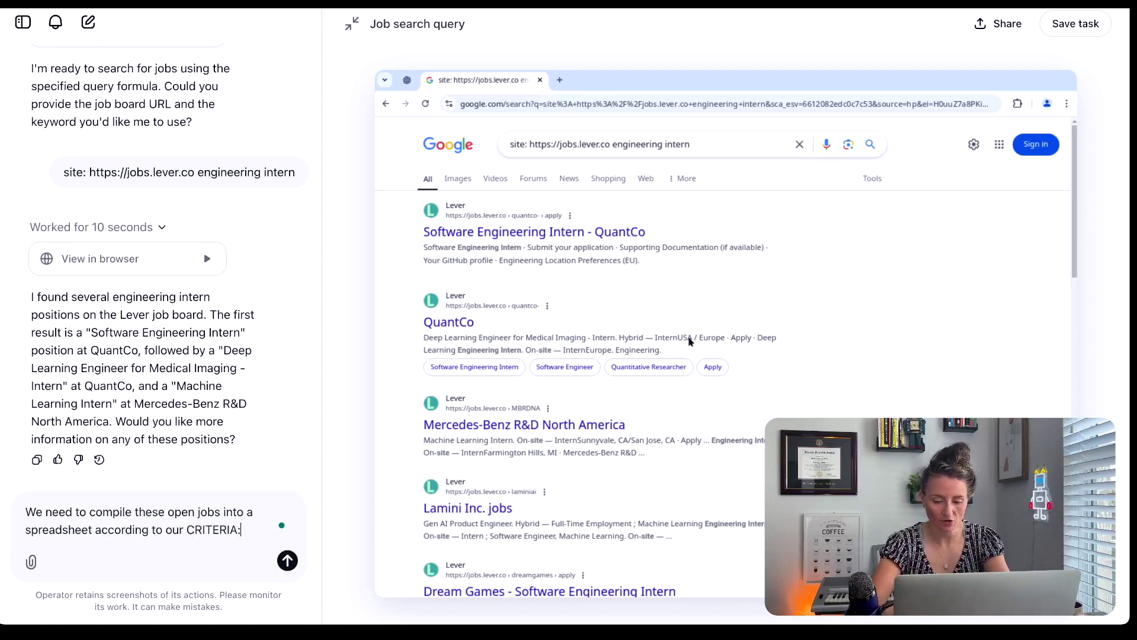
text(:)
key(shift+Return)
key(shift+Return)
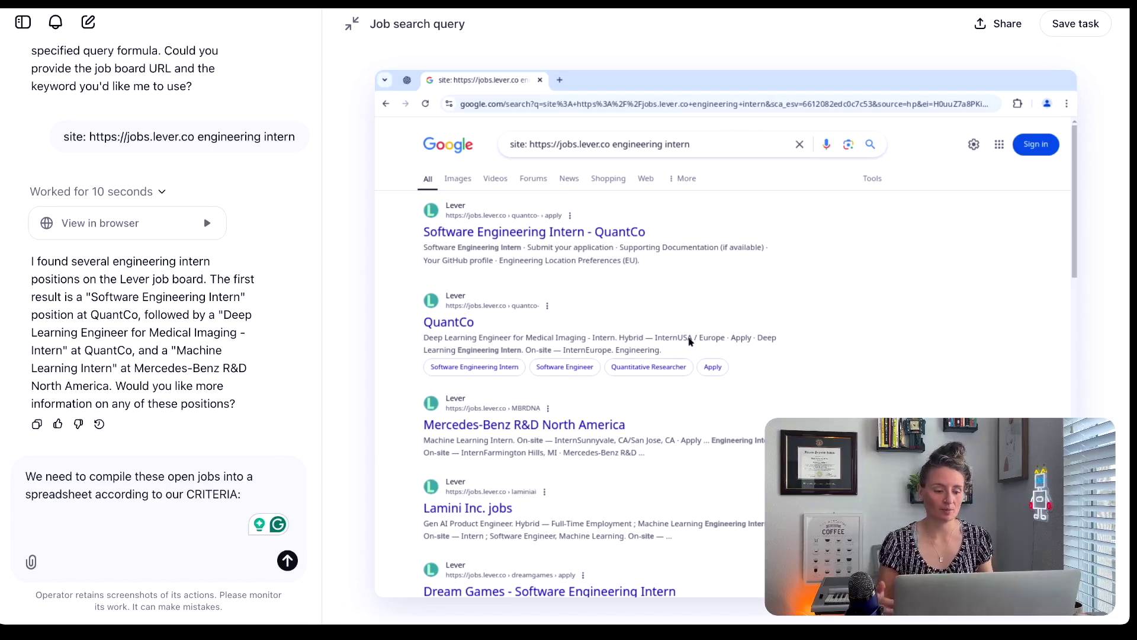
List the first criteria: '1. Summer 2025' and '2. Undergrads in engineering'
text(IR)
text(IE)
text(ERIA)
text(:)
key(shift+Return)
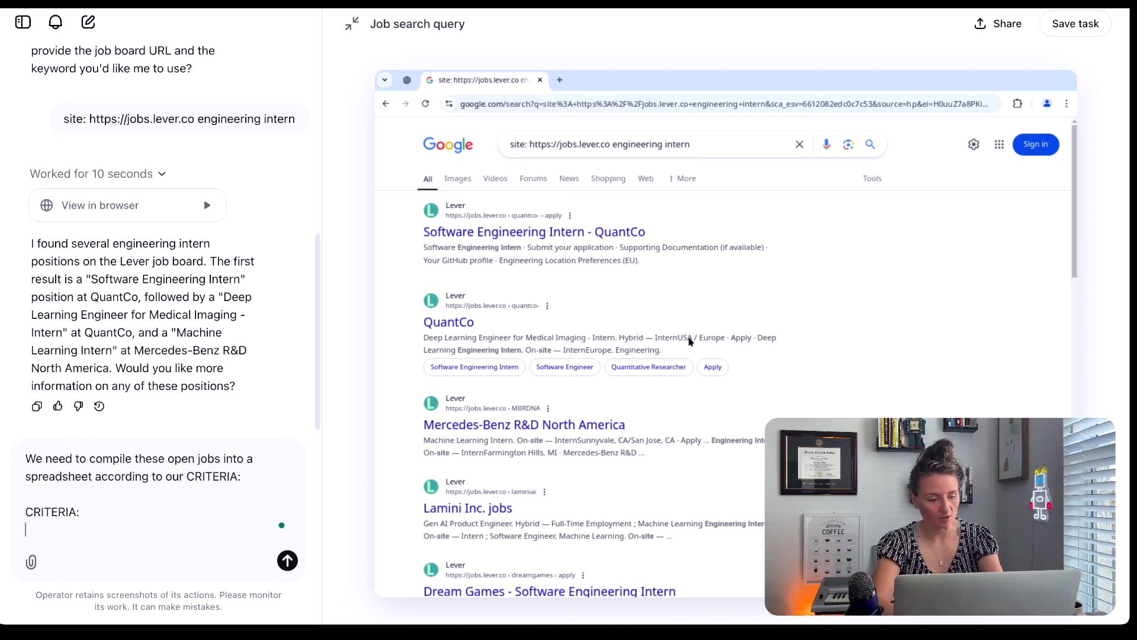
text(1. Sumer )
text(0)
key(BackSpace)
key(BackSpace)
text(mer)
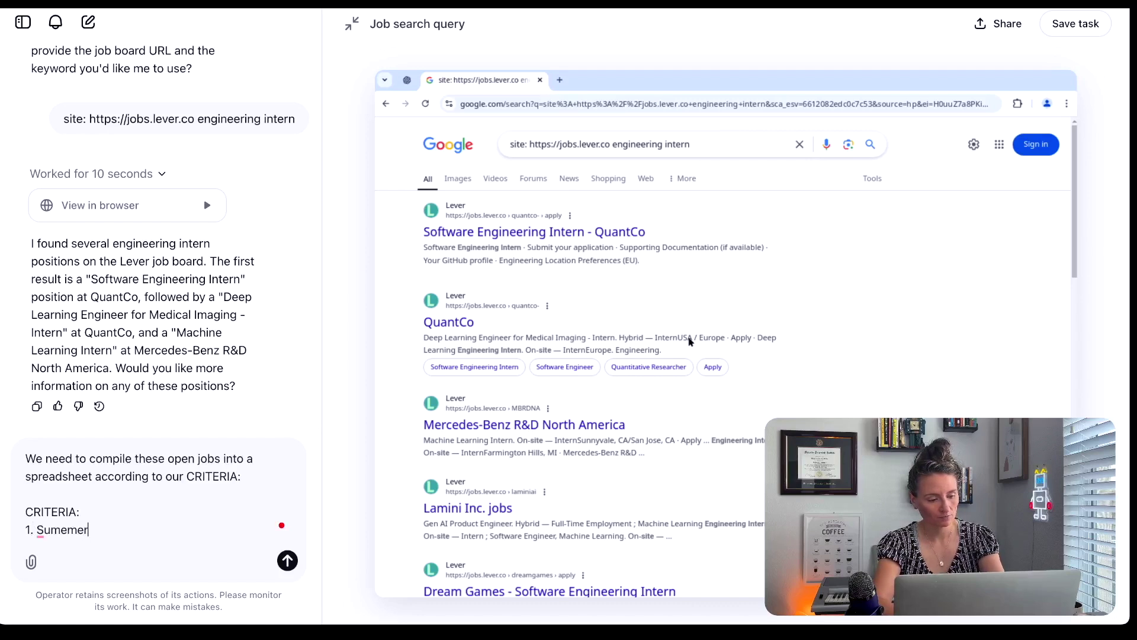
key(BackSpace)
key(BackSpace)
key(BackSpace)
text(mer 2025)
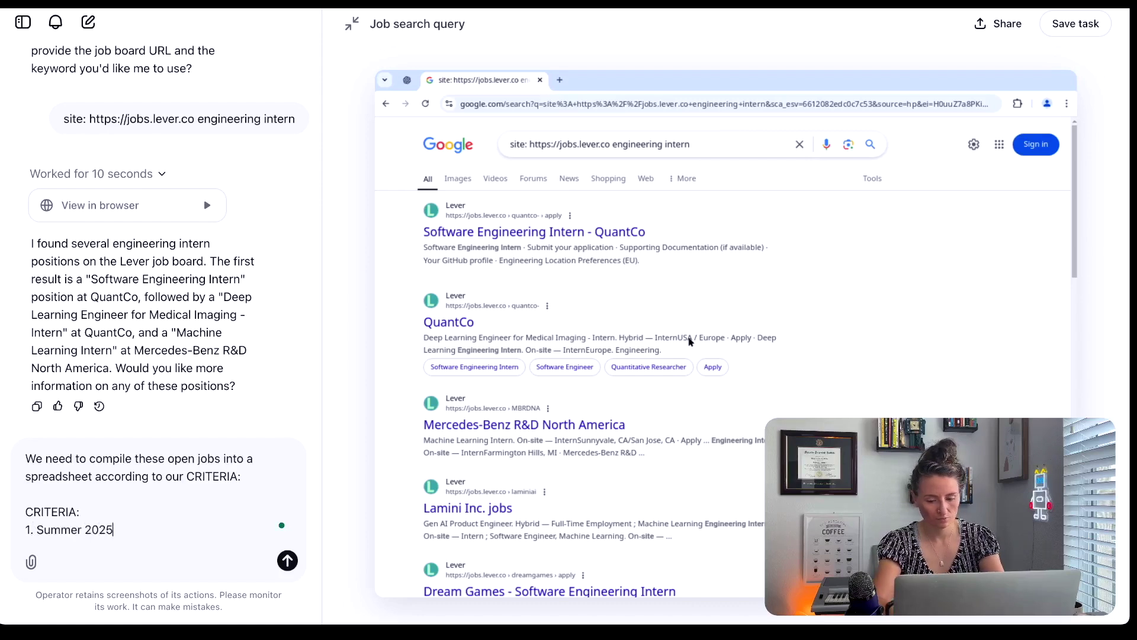
key(Return)
text(2. Under)
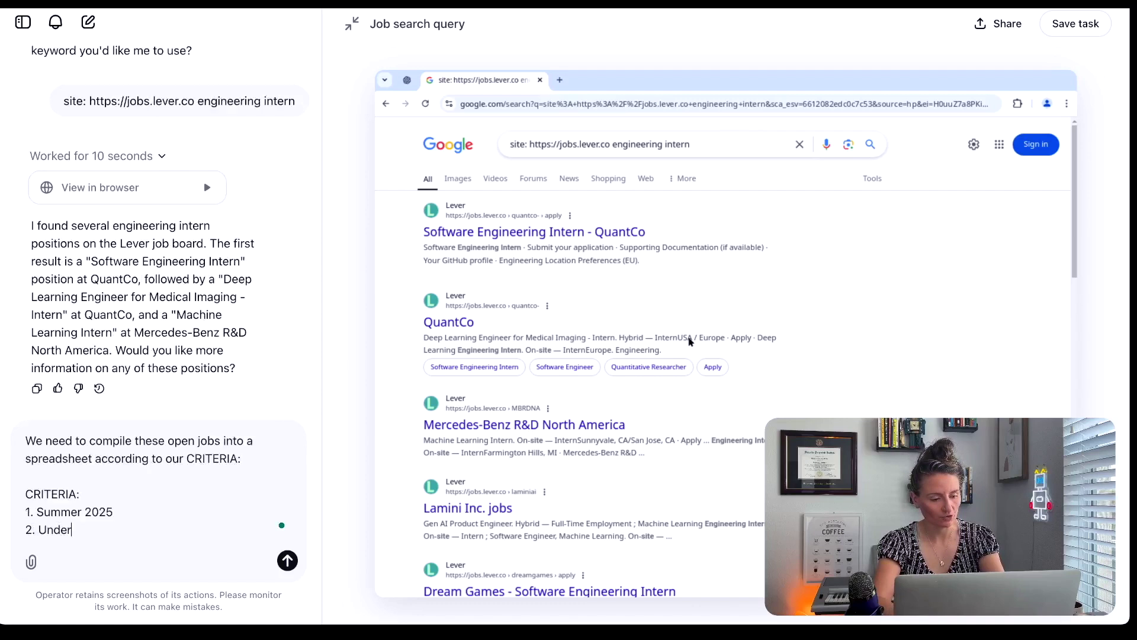
text(gads in engineering)
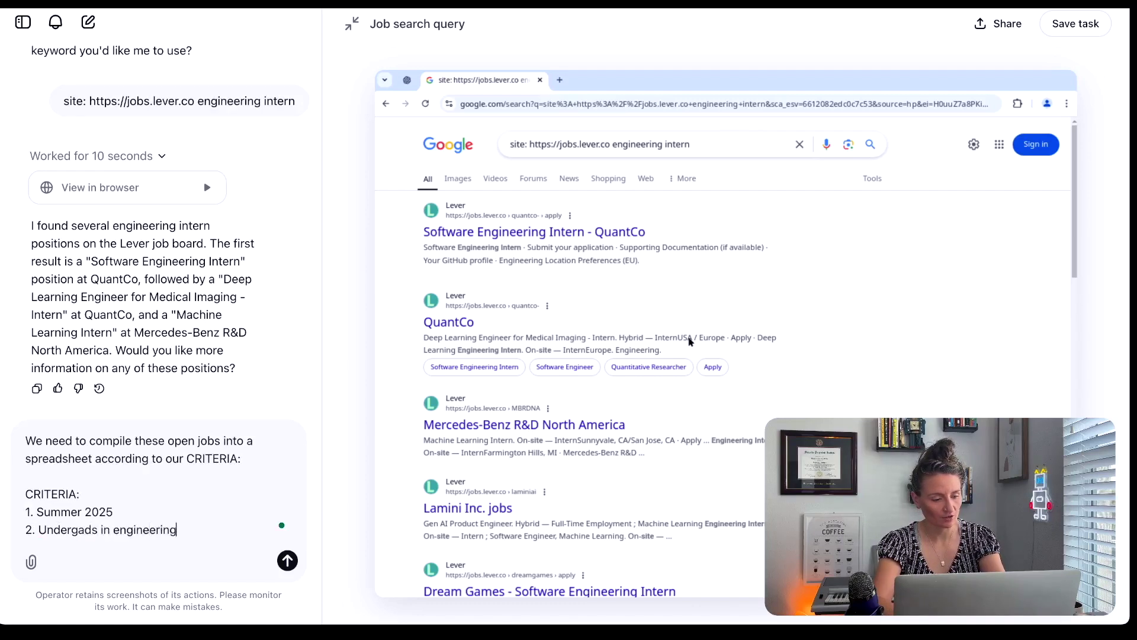
click(81, 529)
text(r)
Add the US-location and hardware focus-area criteria, ask 'What questions do you have?', and send
key(shift+Return)
text(3. Un)
key(BackSpace)
key(BackSpace)
text(Located i)
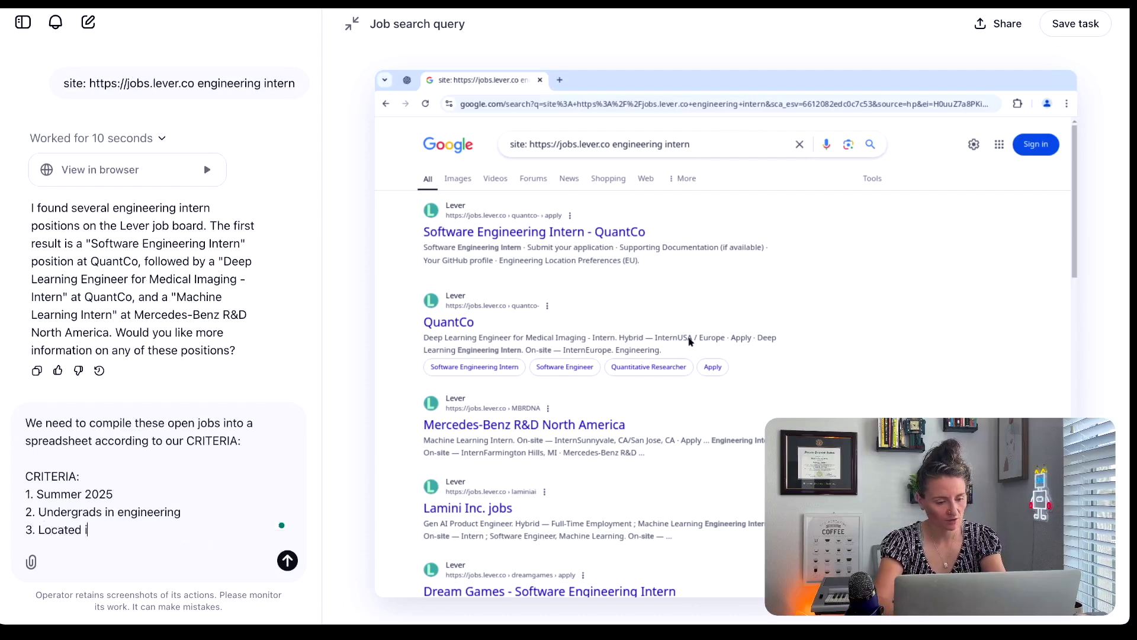
text(n the Undited States)
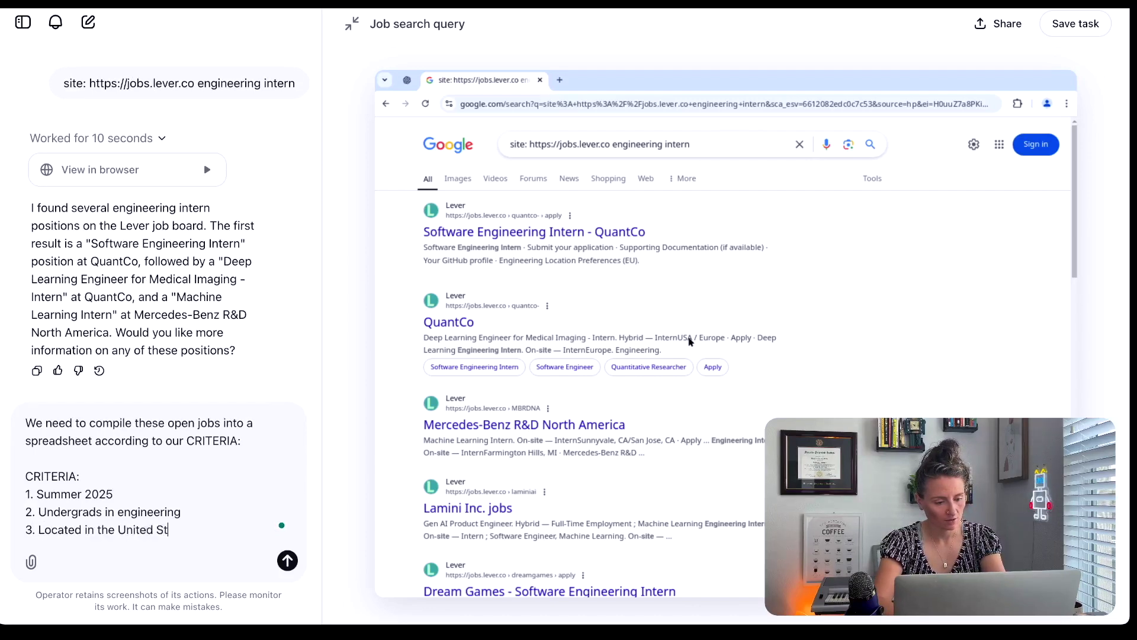
key(shift+Return)
text(4.)
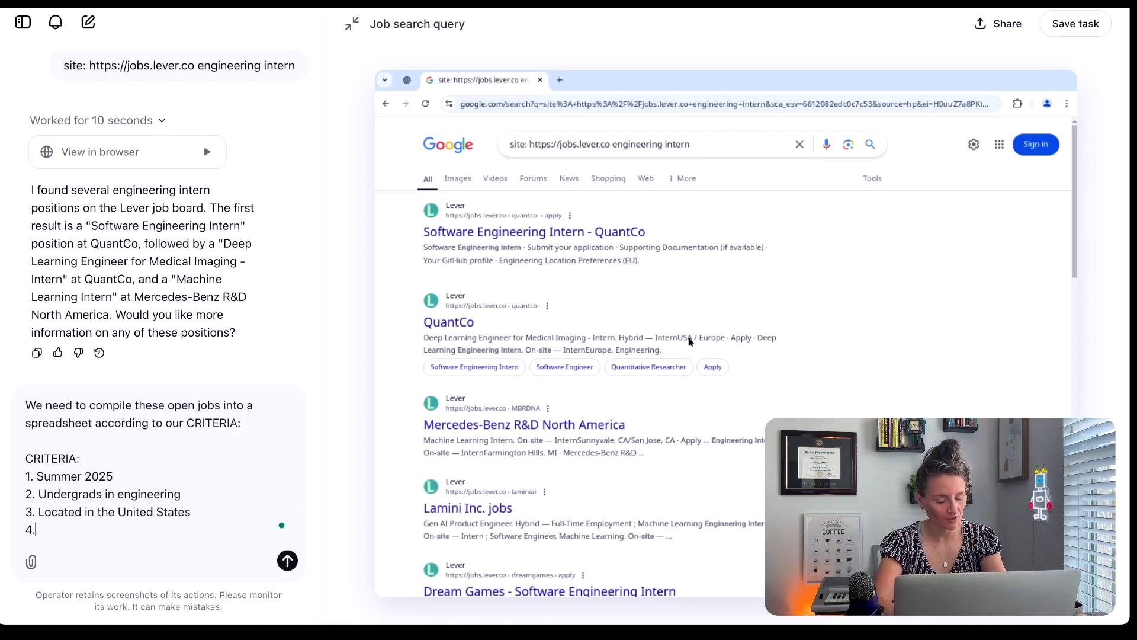
text( Focus Area)
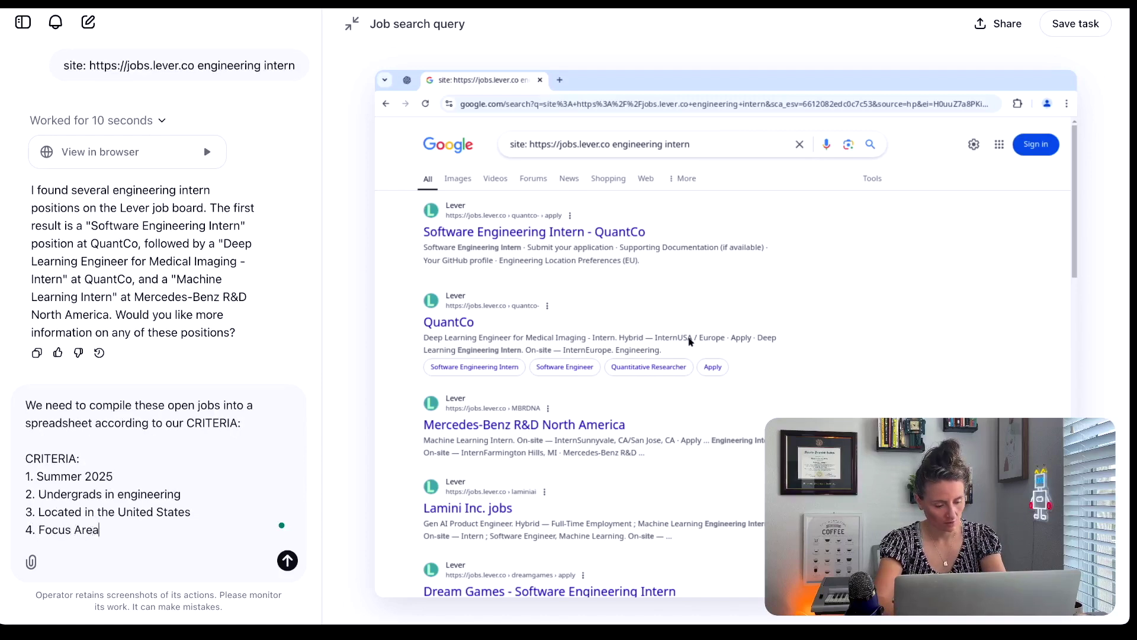
text(s: firme)
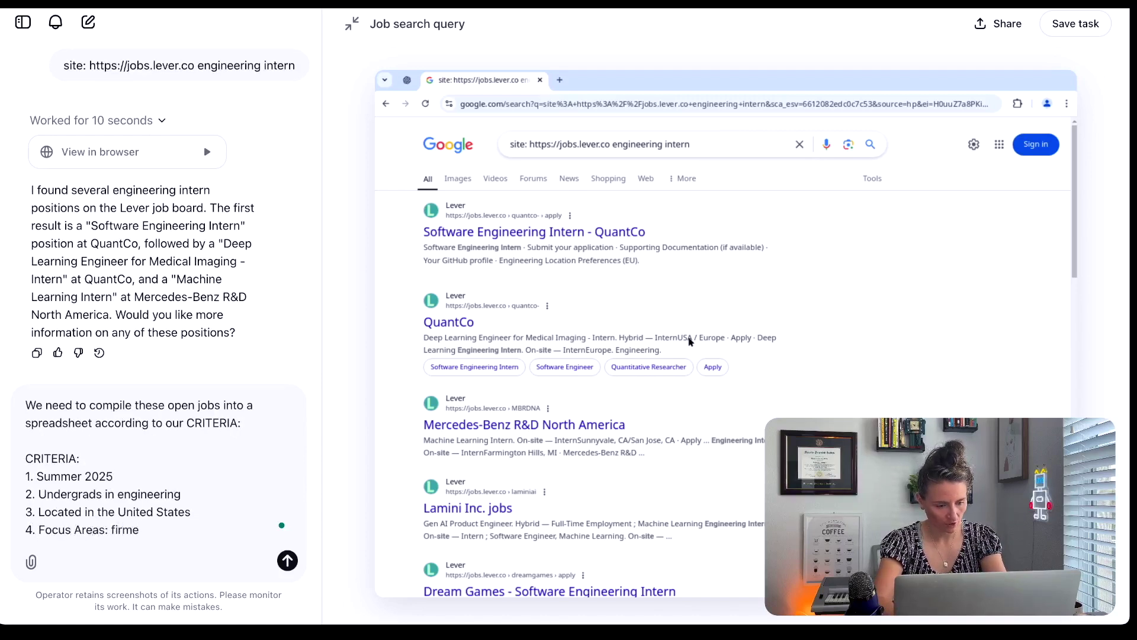
key(BackSpace)
text(ware, electrial)
key(BackSpace)
text(cal, co)
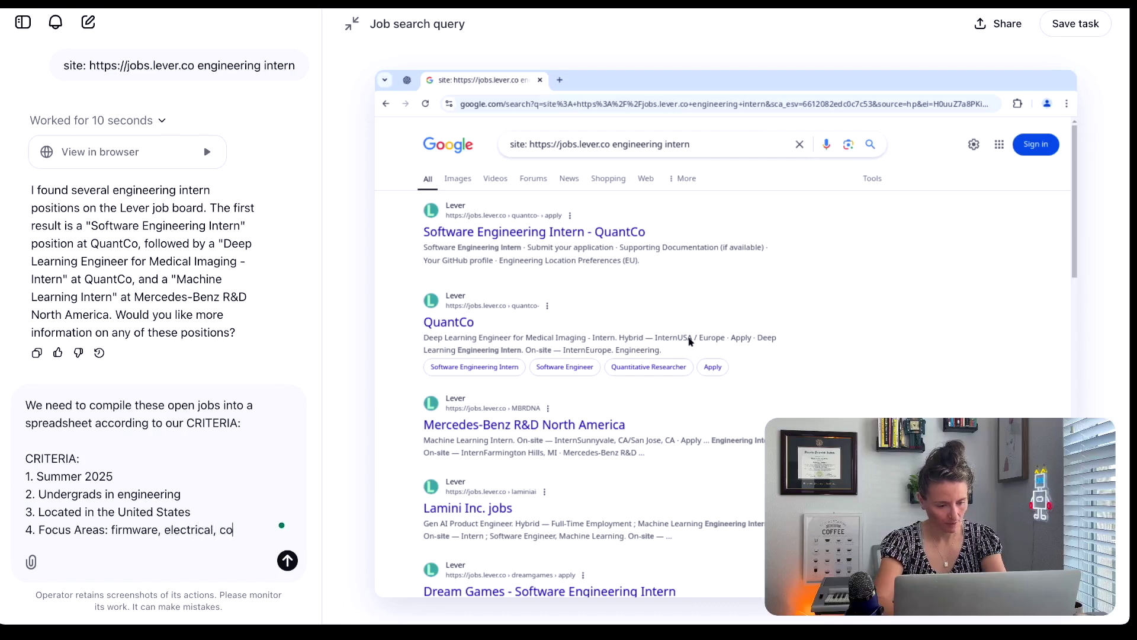
text(mputer engineering, )
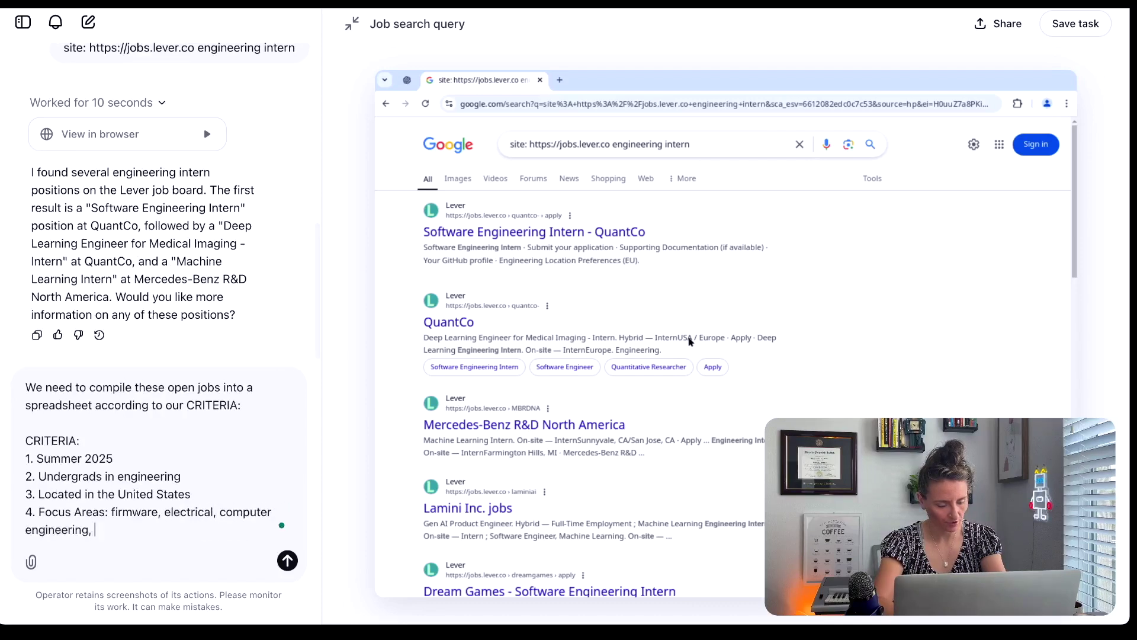
text(hardware, testing)
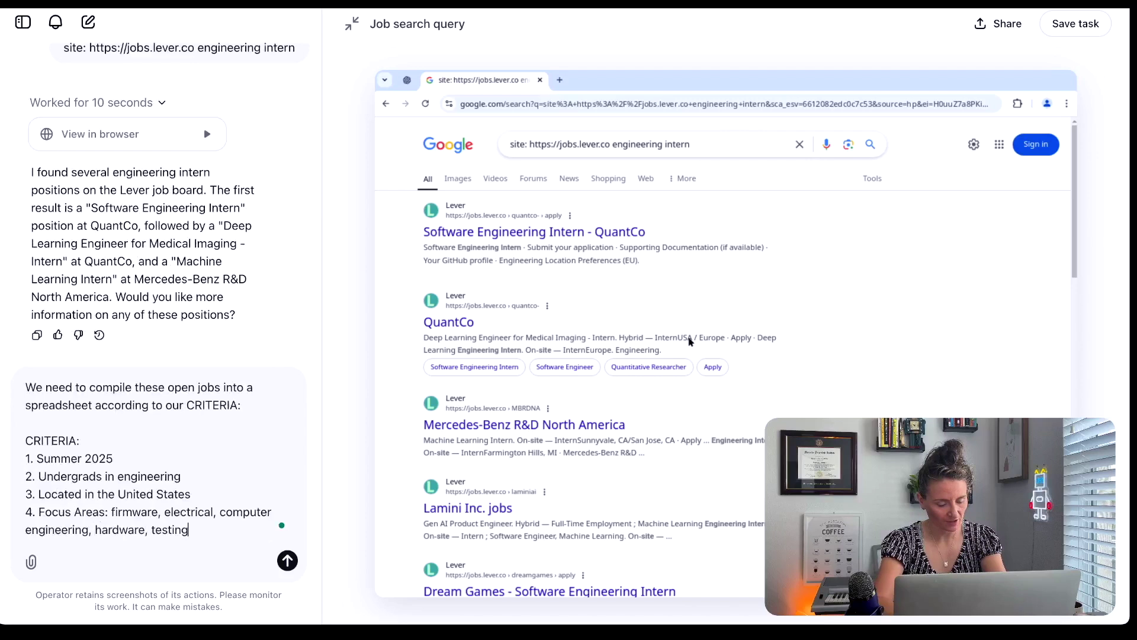
text(, robotics,)
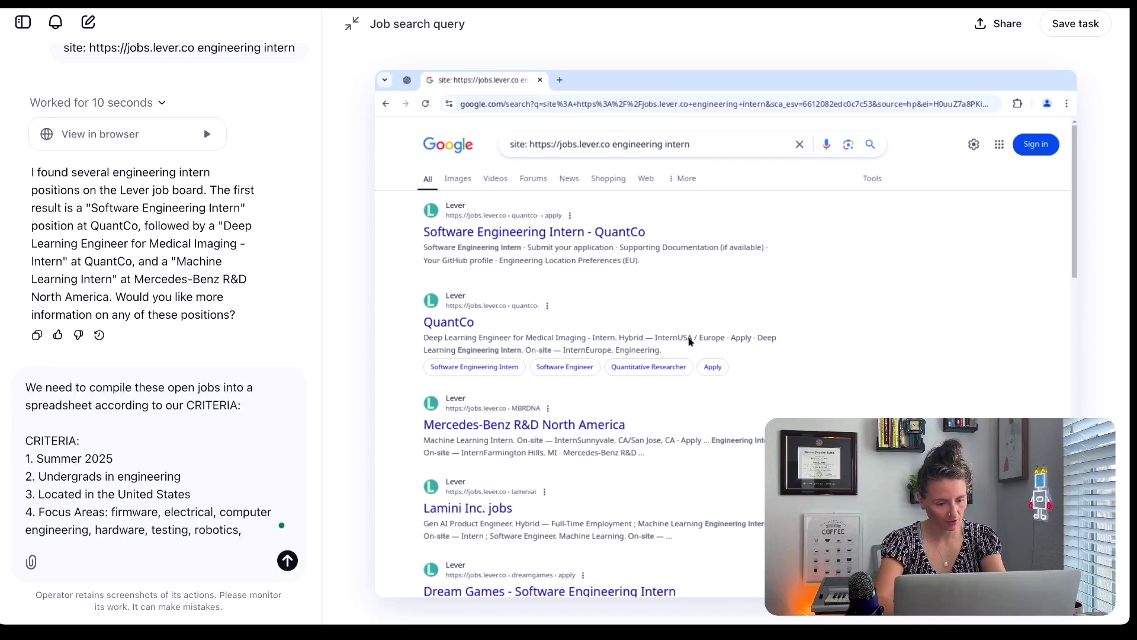
text( or related)
key(shift+Return)
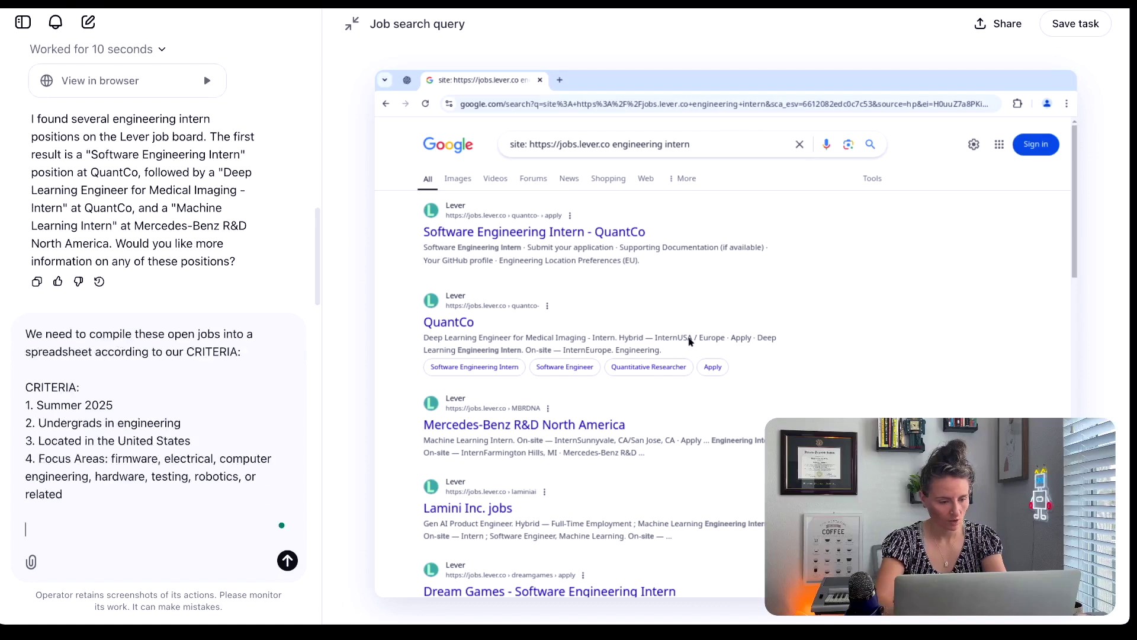
text(What )
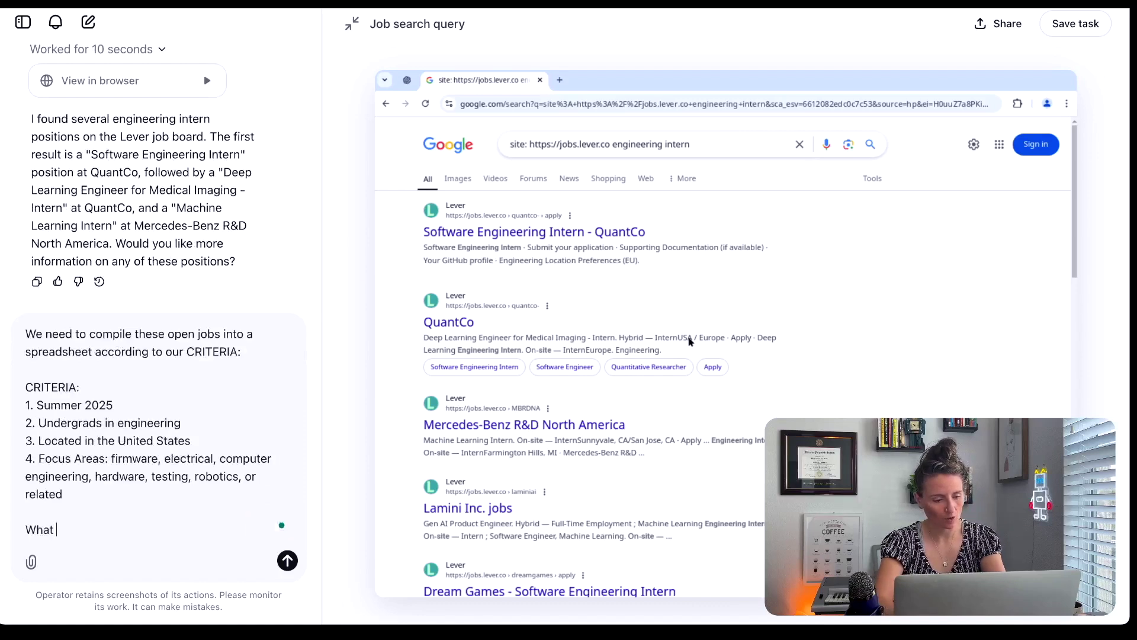
text(questions to you)
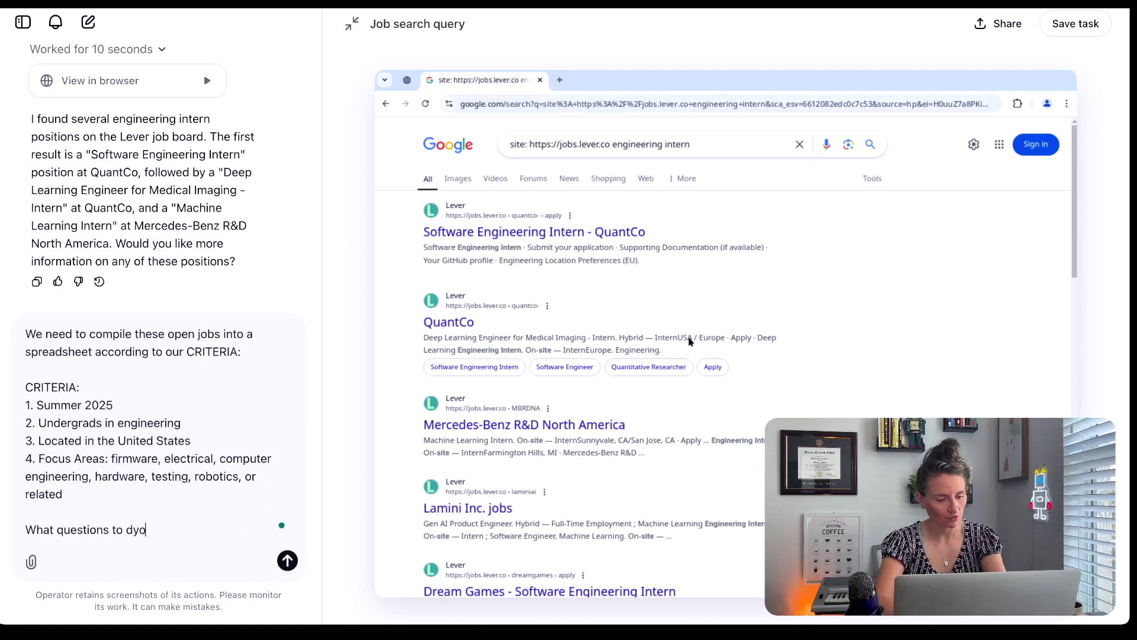
key(BackSpace)
key(BackSpace)
key(BackSpace)
text(o you have?)
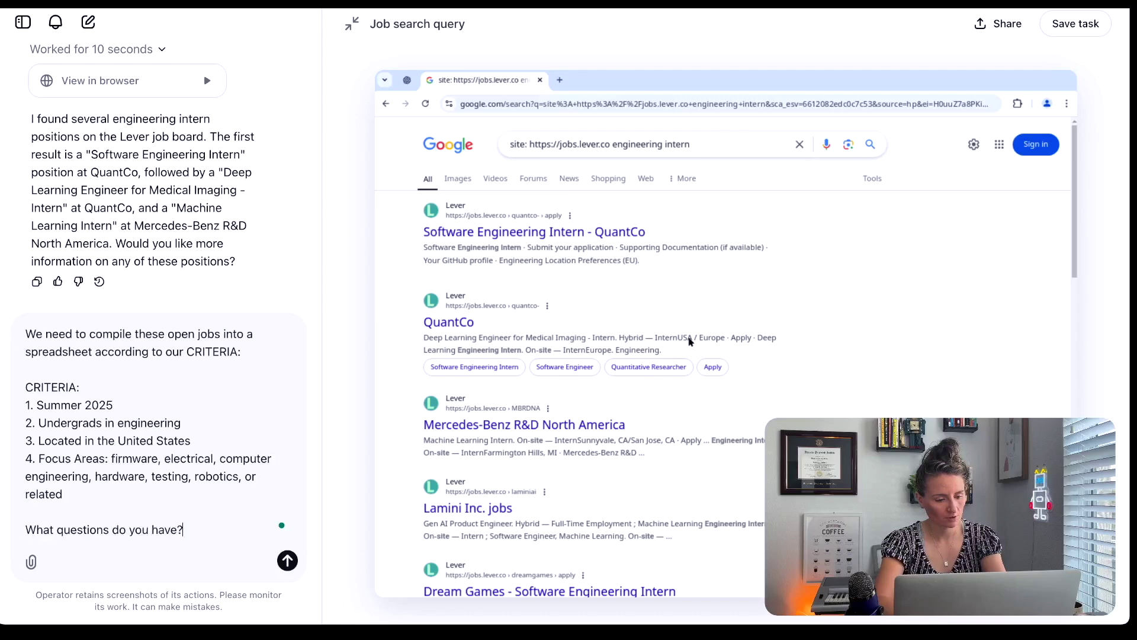
key(Return)
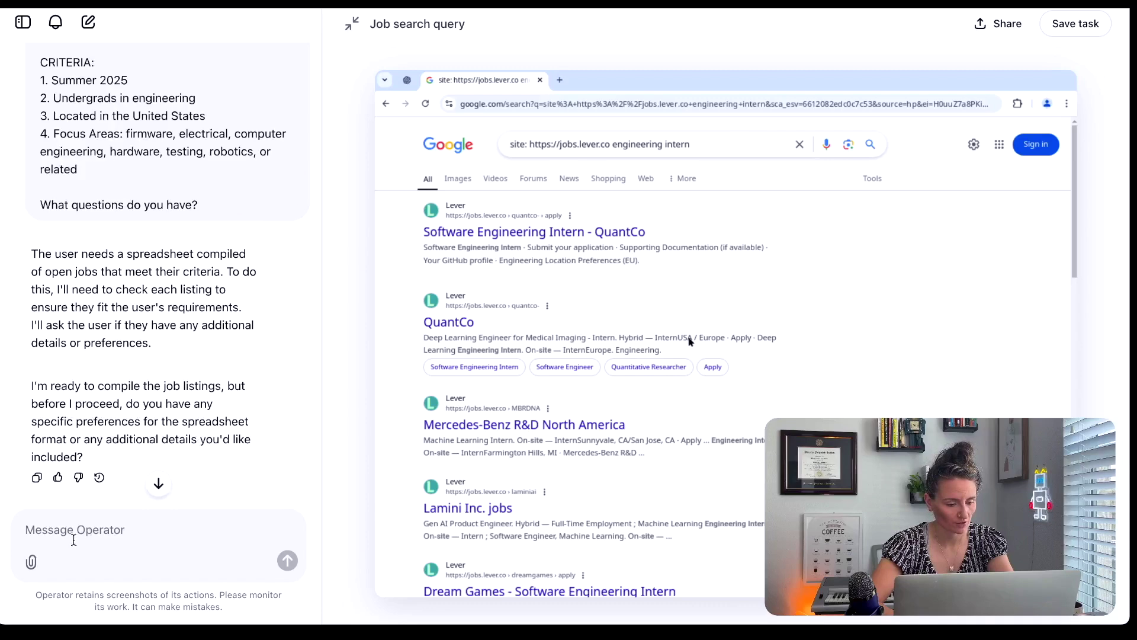
Start the reply with 'SPREADSHEET' and copy the job sheet's share link from Google Sheets
click(182, 527)
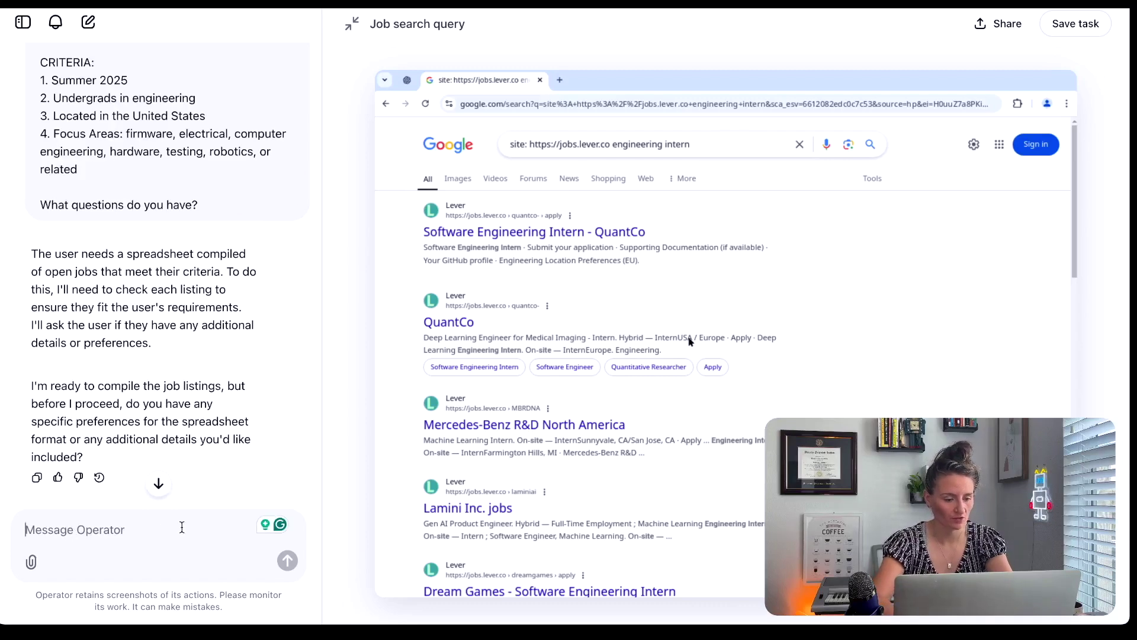
text(SPREADSHEET)
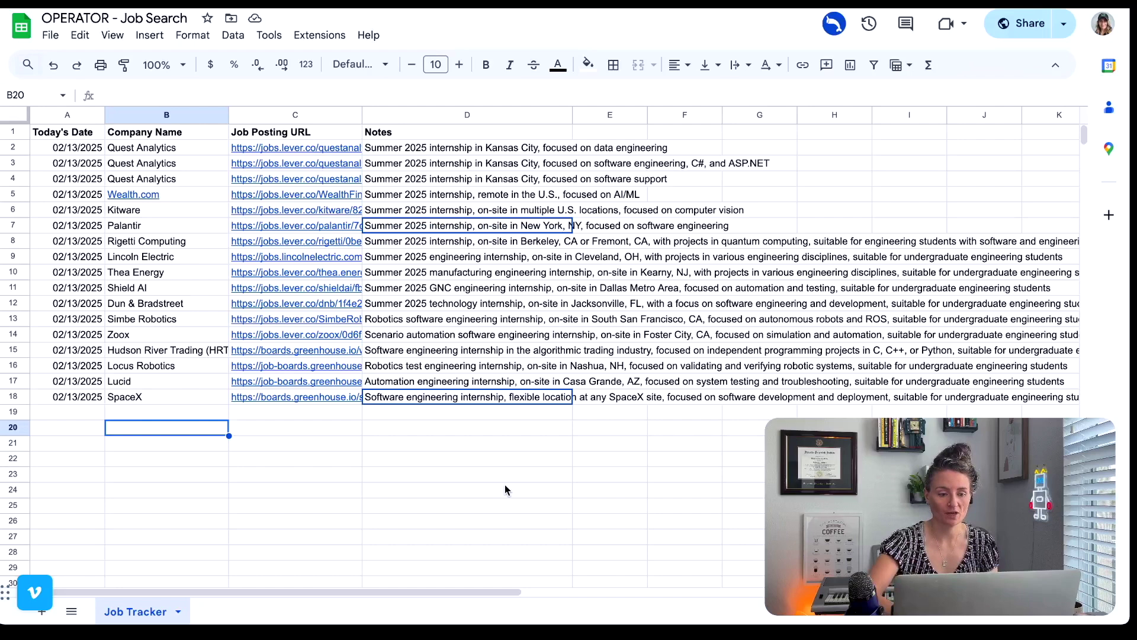
click(1021, 24)
click(471, 444)
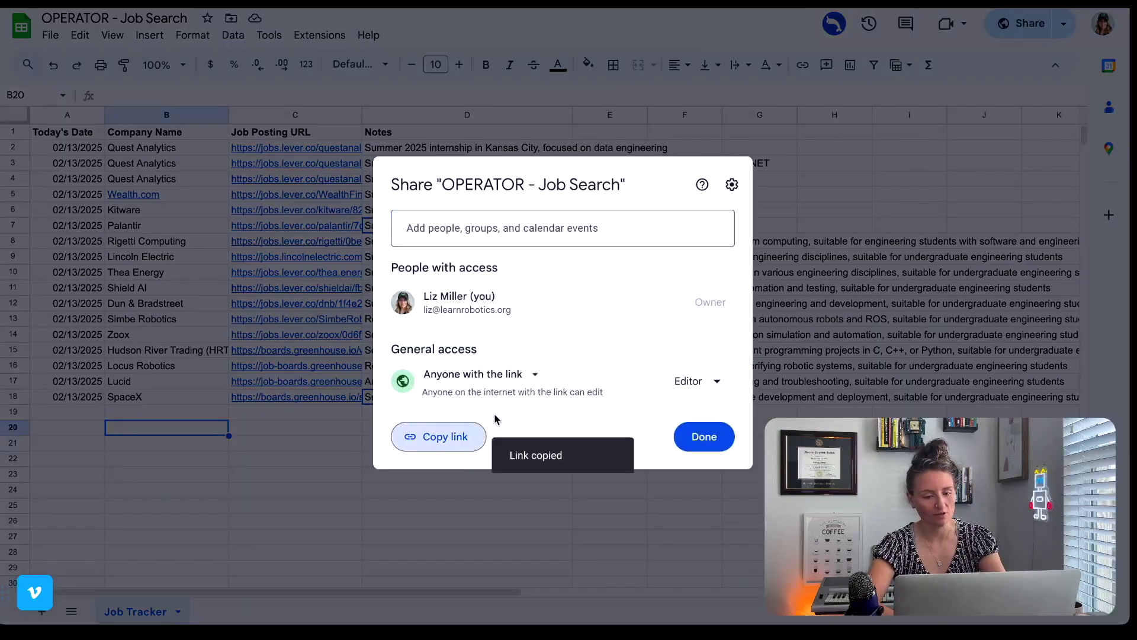
click(696, 444)
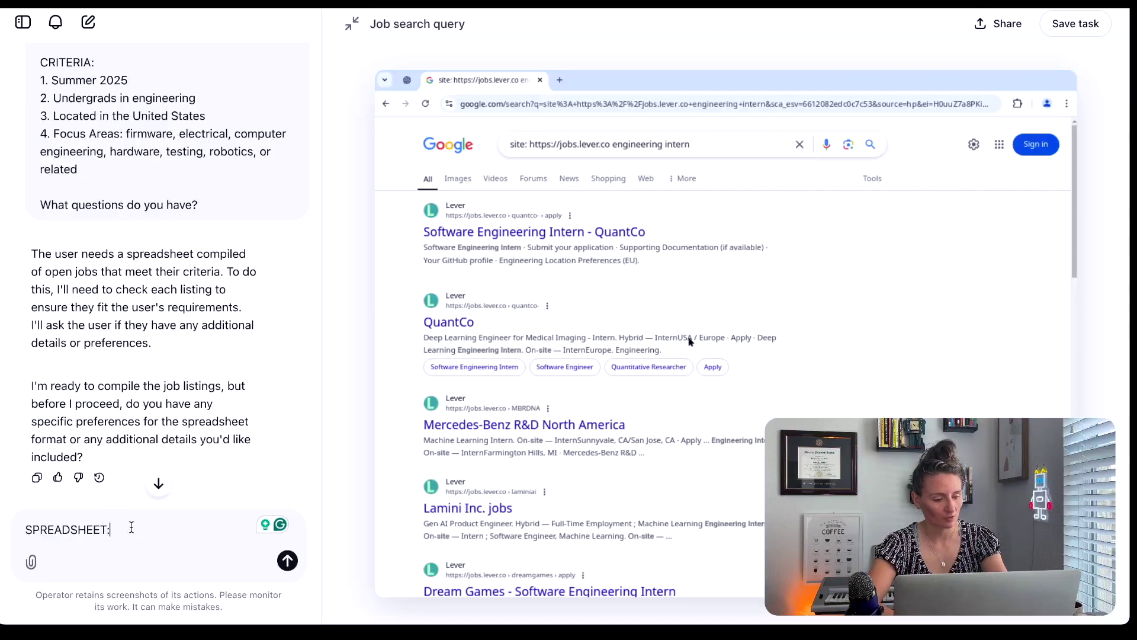
Paste the sheet link on its own line, add 'make sure to include the information from the column headings', and send
key(ctrl+v)
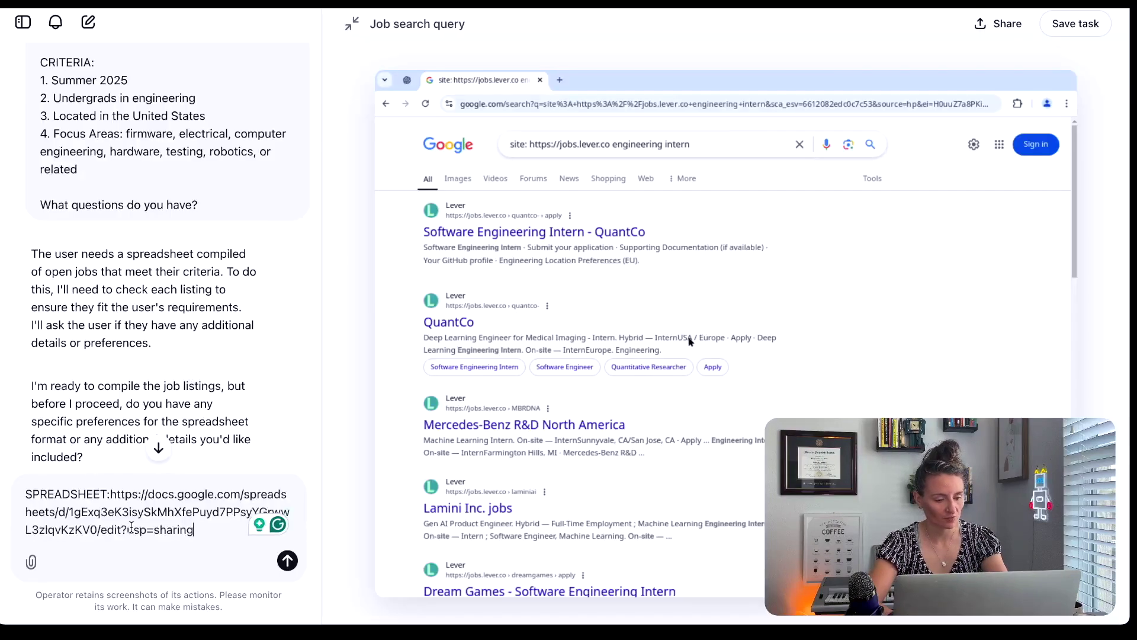
click(110, 493)
key(shift+Return)
click(132, 530)
key(shift+Return)
key(shift+Return)
text(make sure to include the inform)
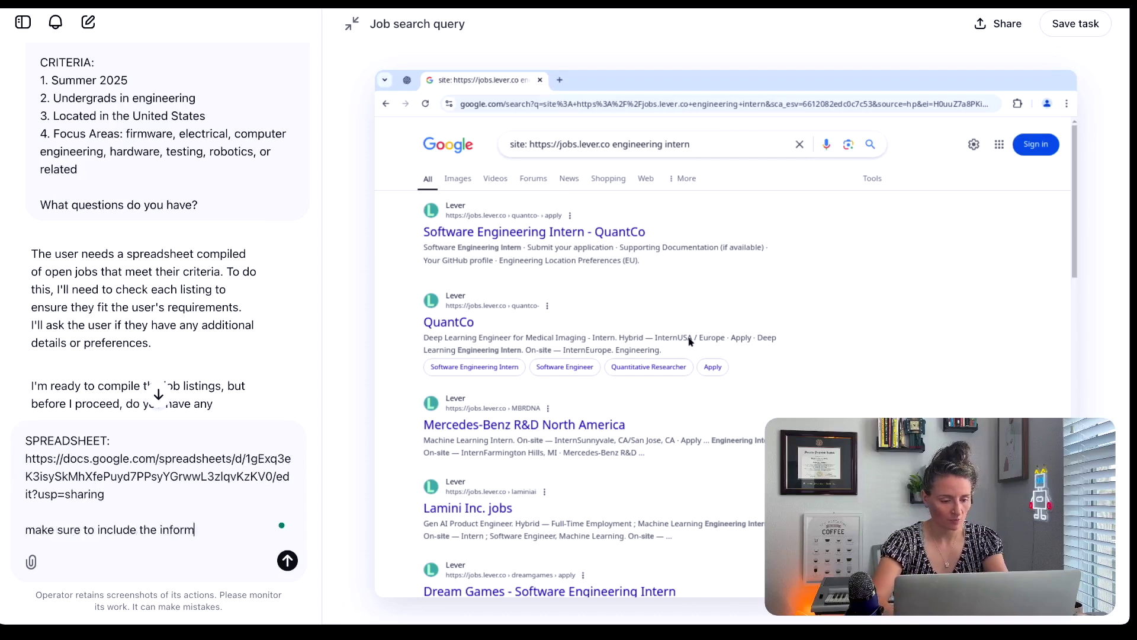
text(ation from the colum)
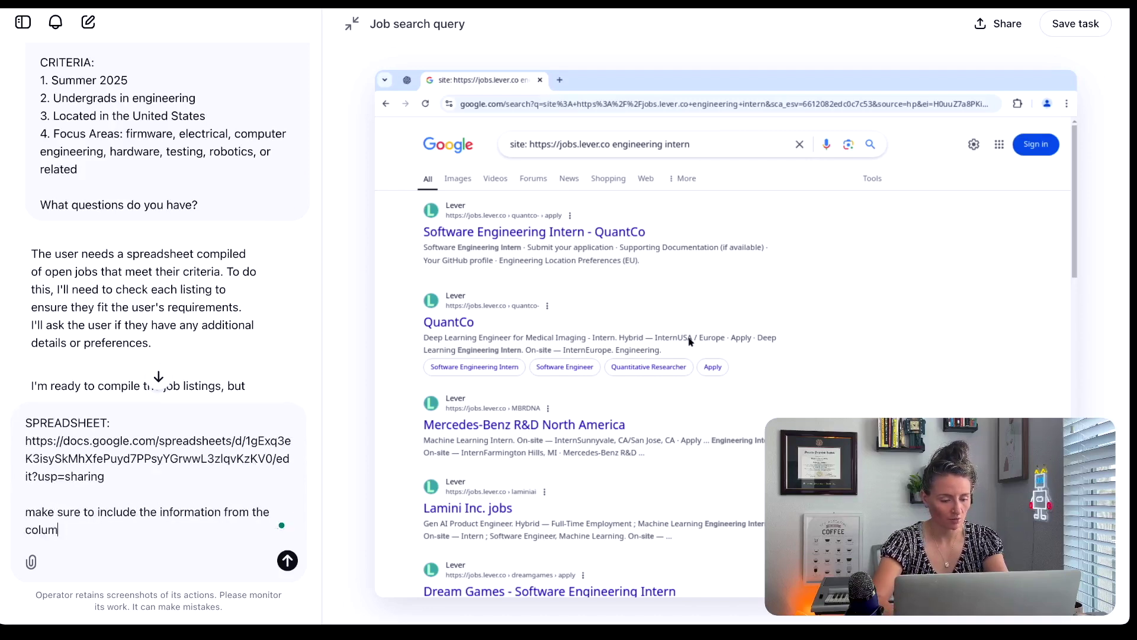
text(n headings)
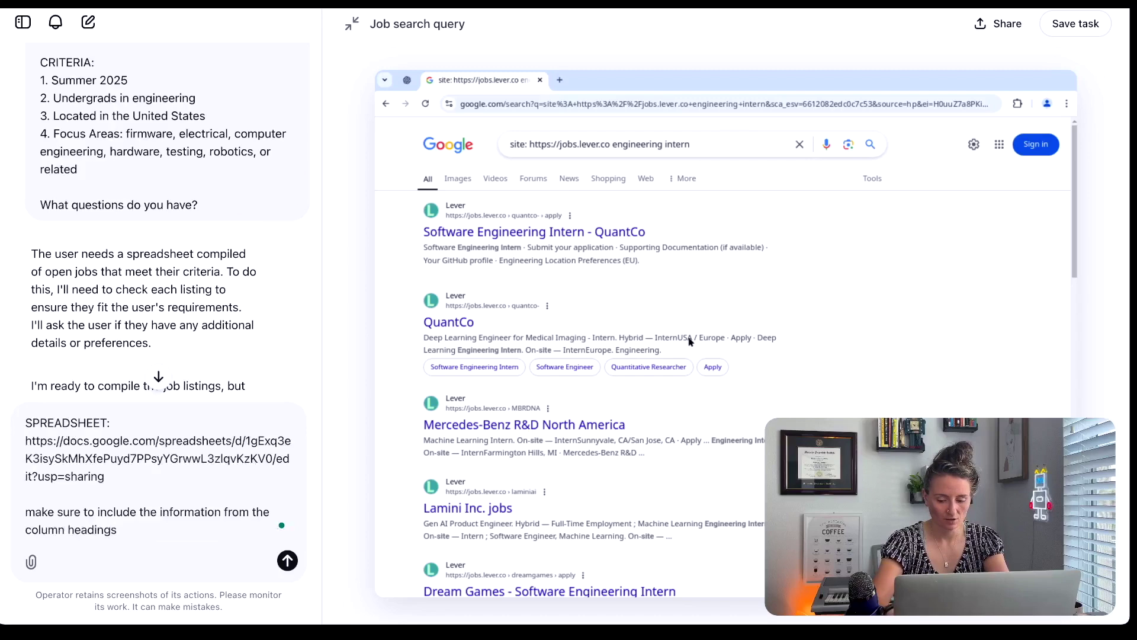
key(Return)
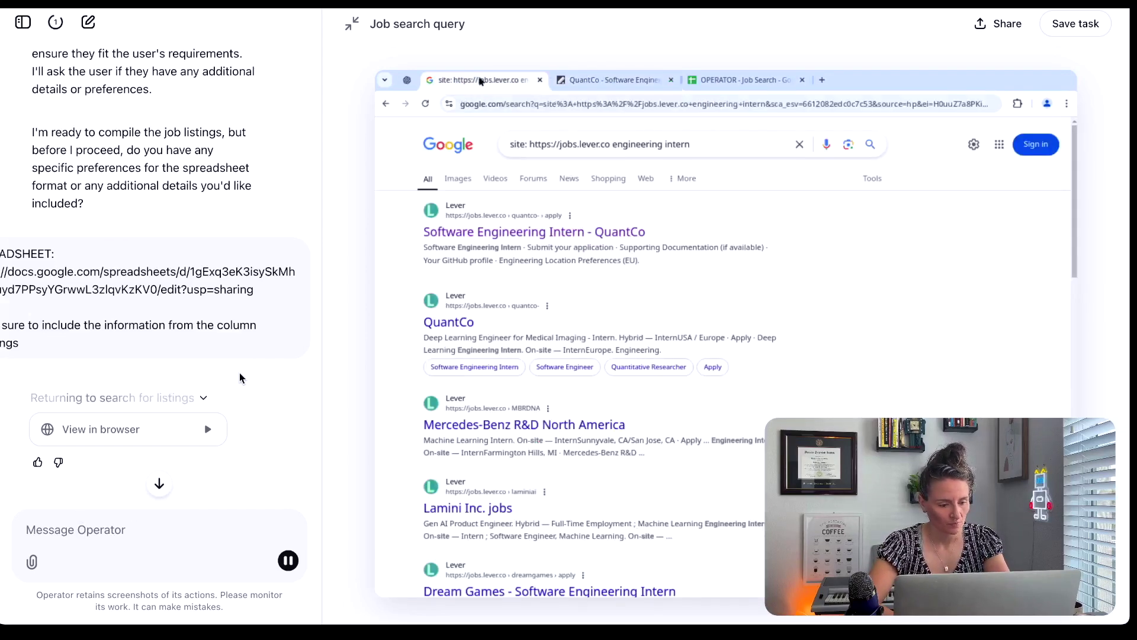
Let Operator keep working through the Google results with the QuantCo listing and spreadsheet open
mouse_move(598, 296)
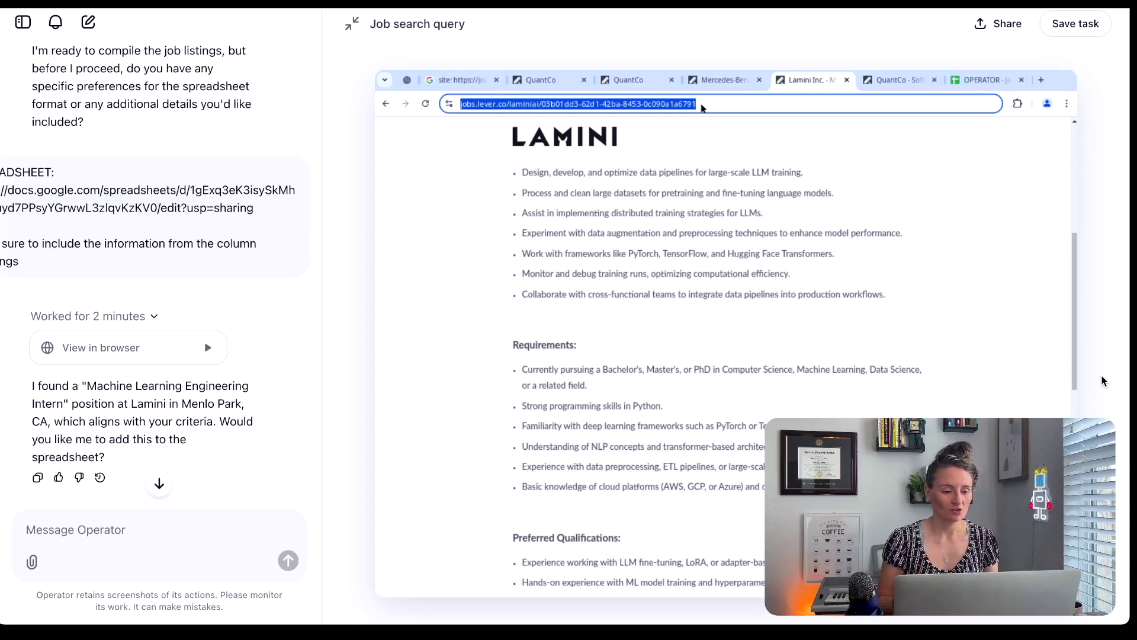
Reply 'Yes if it meets the criteria, you don't need to ask, just update the spreadsheet' and send
mouse_move(928, 385)
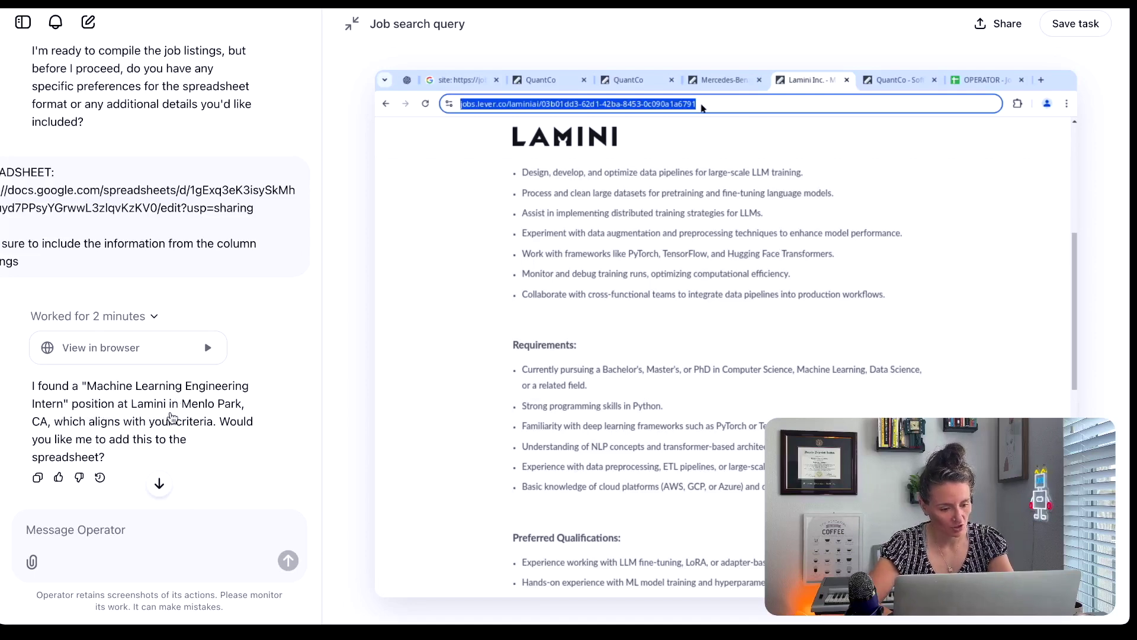
click(108, 524)
text(Yes if)
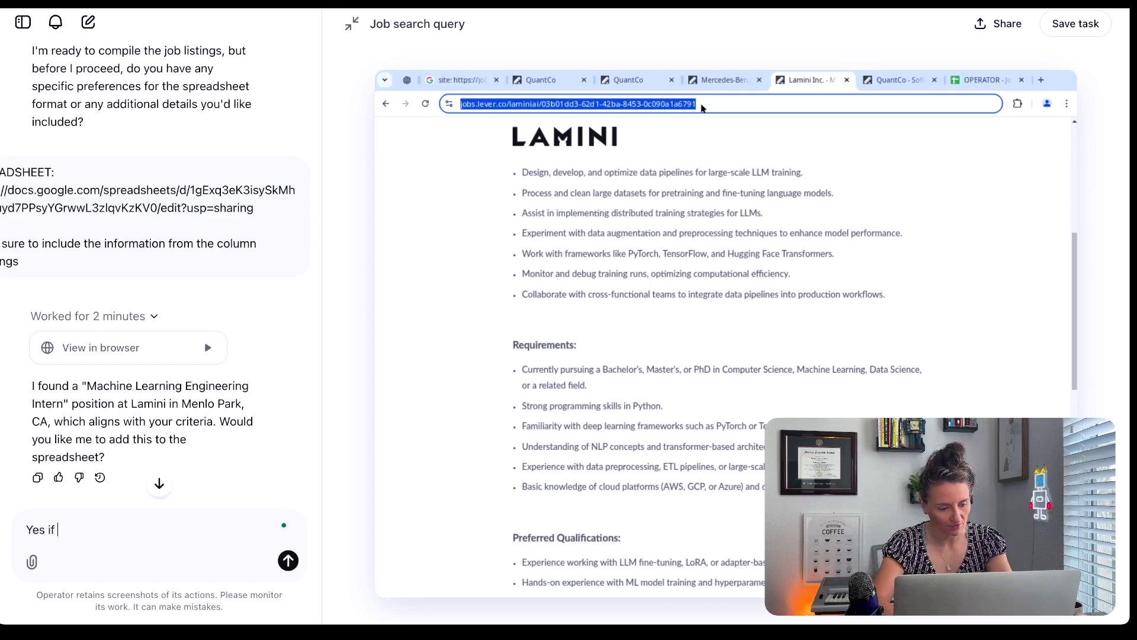
text( it meets the c)
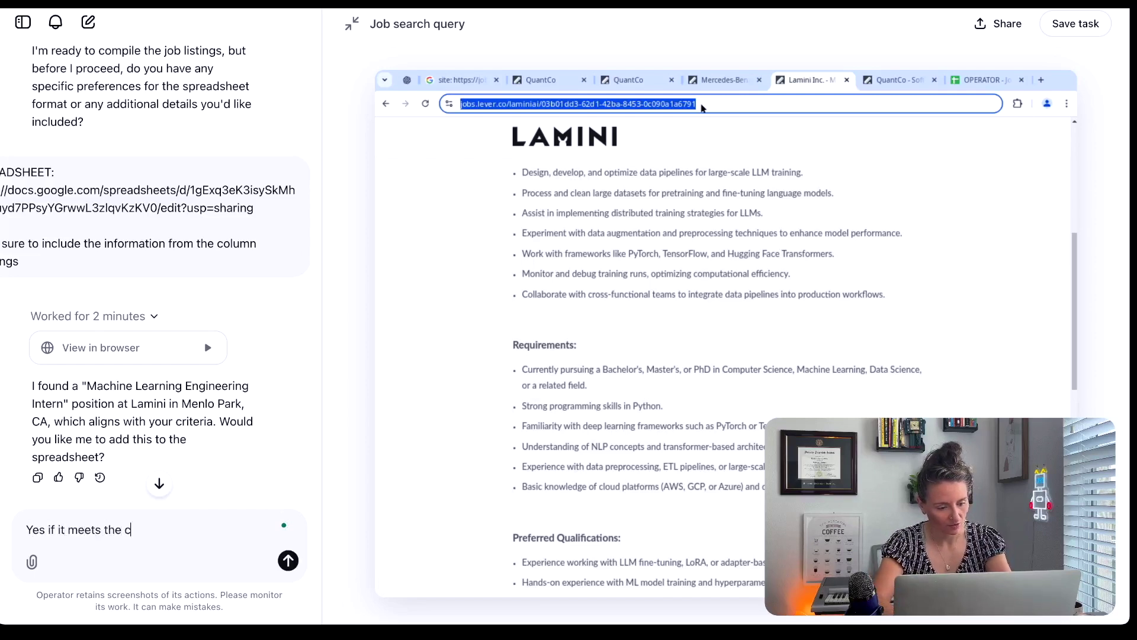
text(riteria, y)
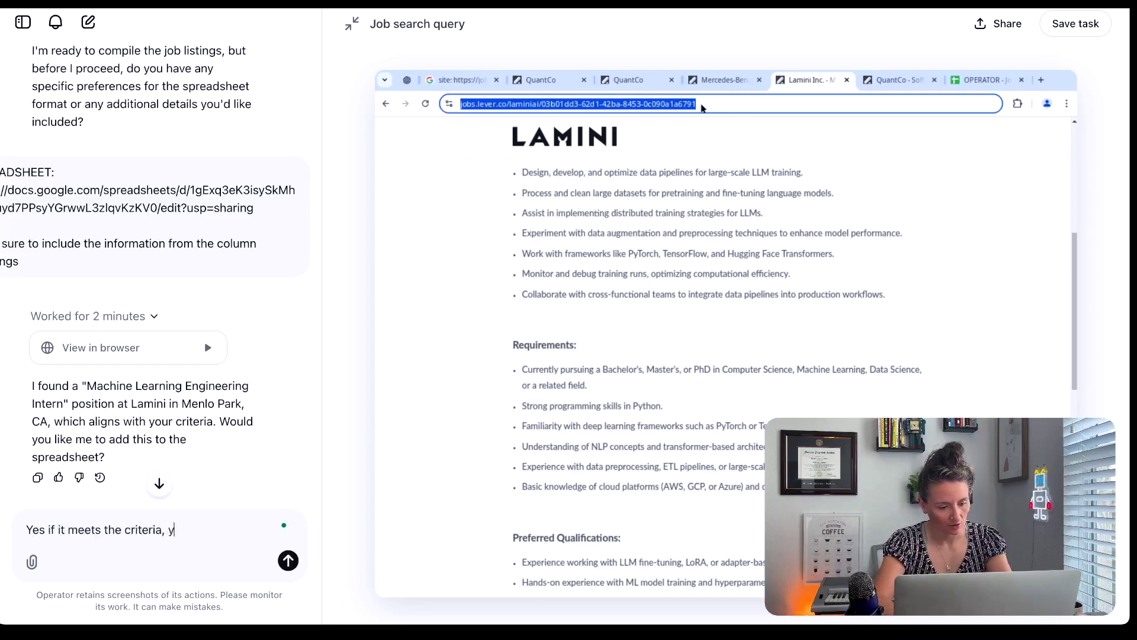
text(ou don't need to ask, just update )
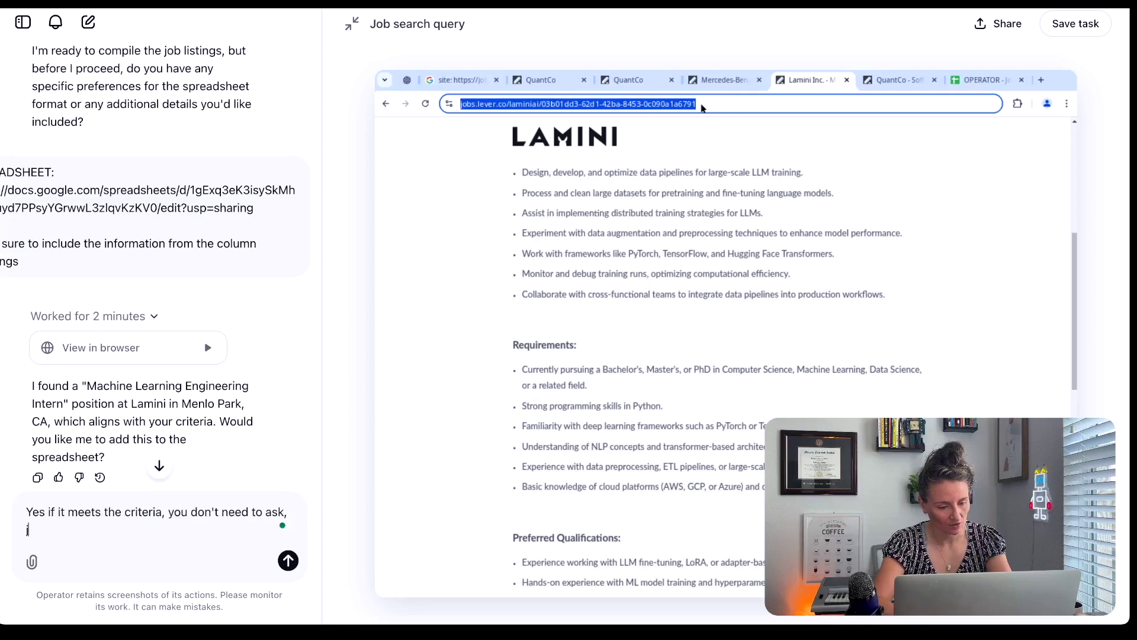
text(the spread)
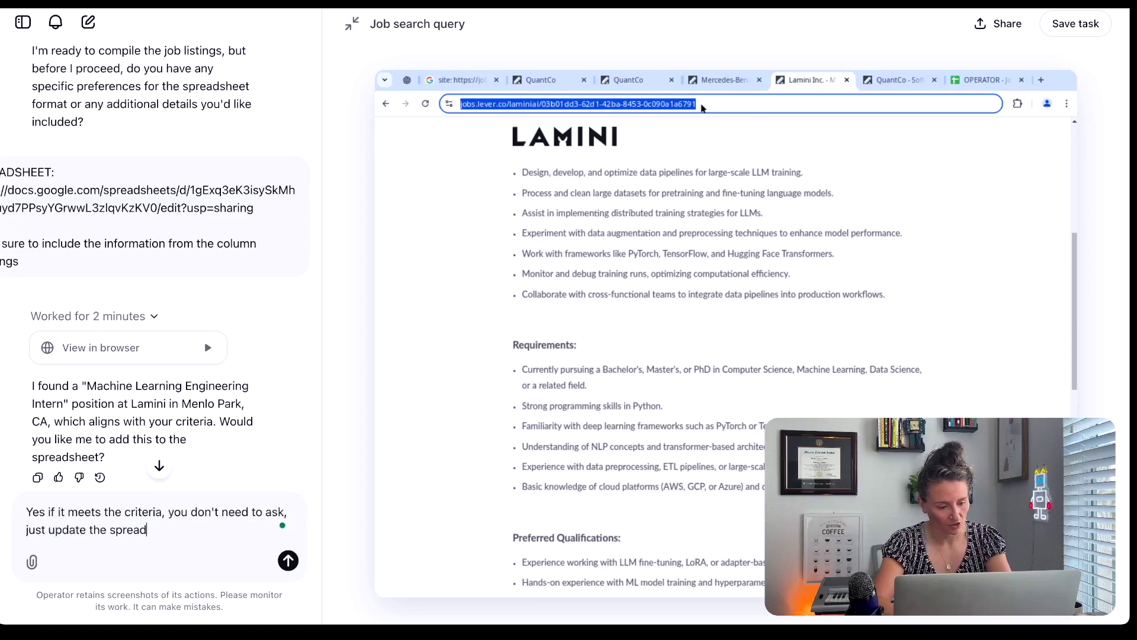
text(sheet with the )
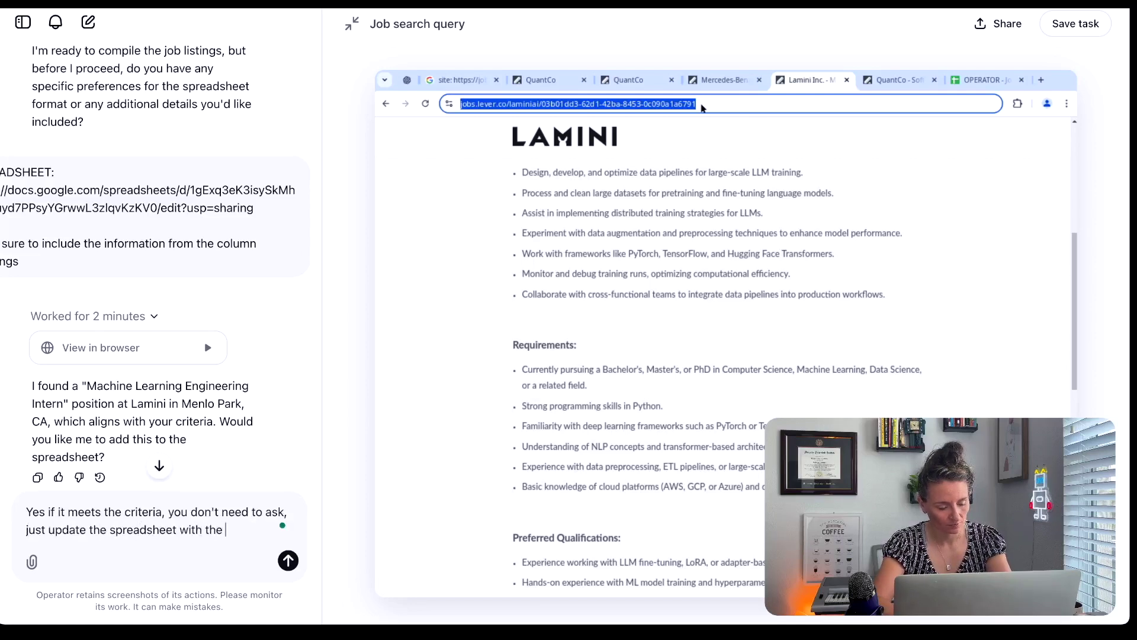
text(information)
key(Return)
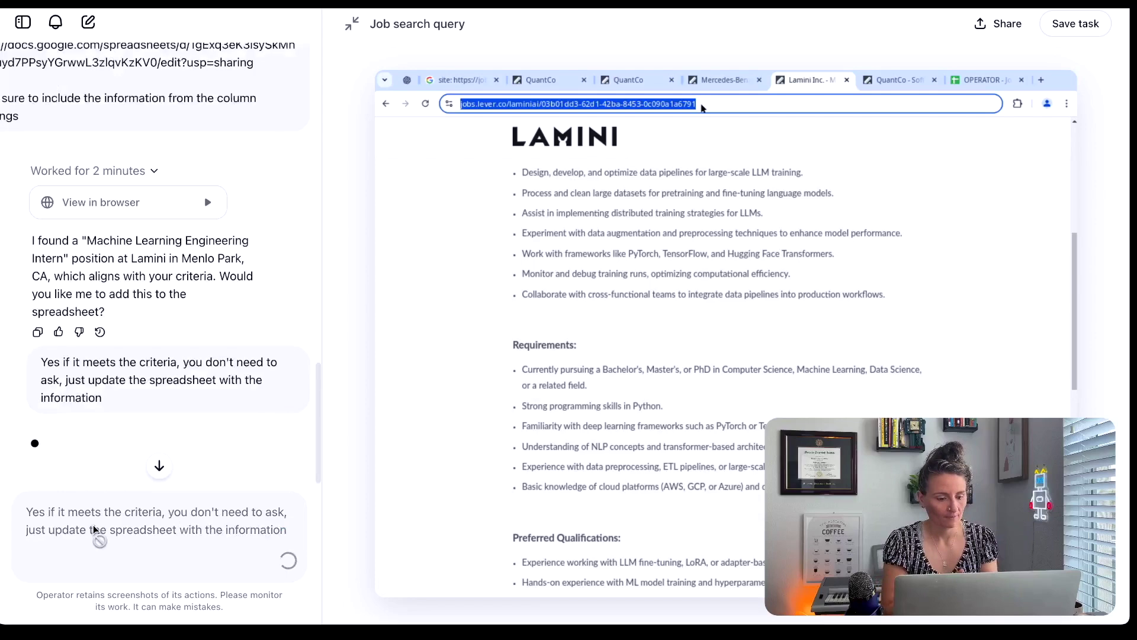